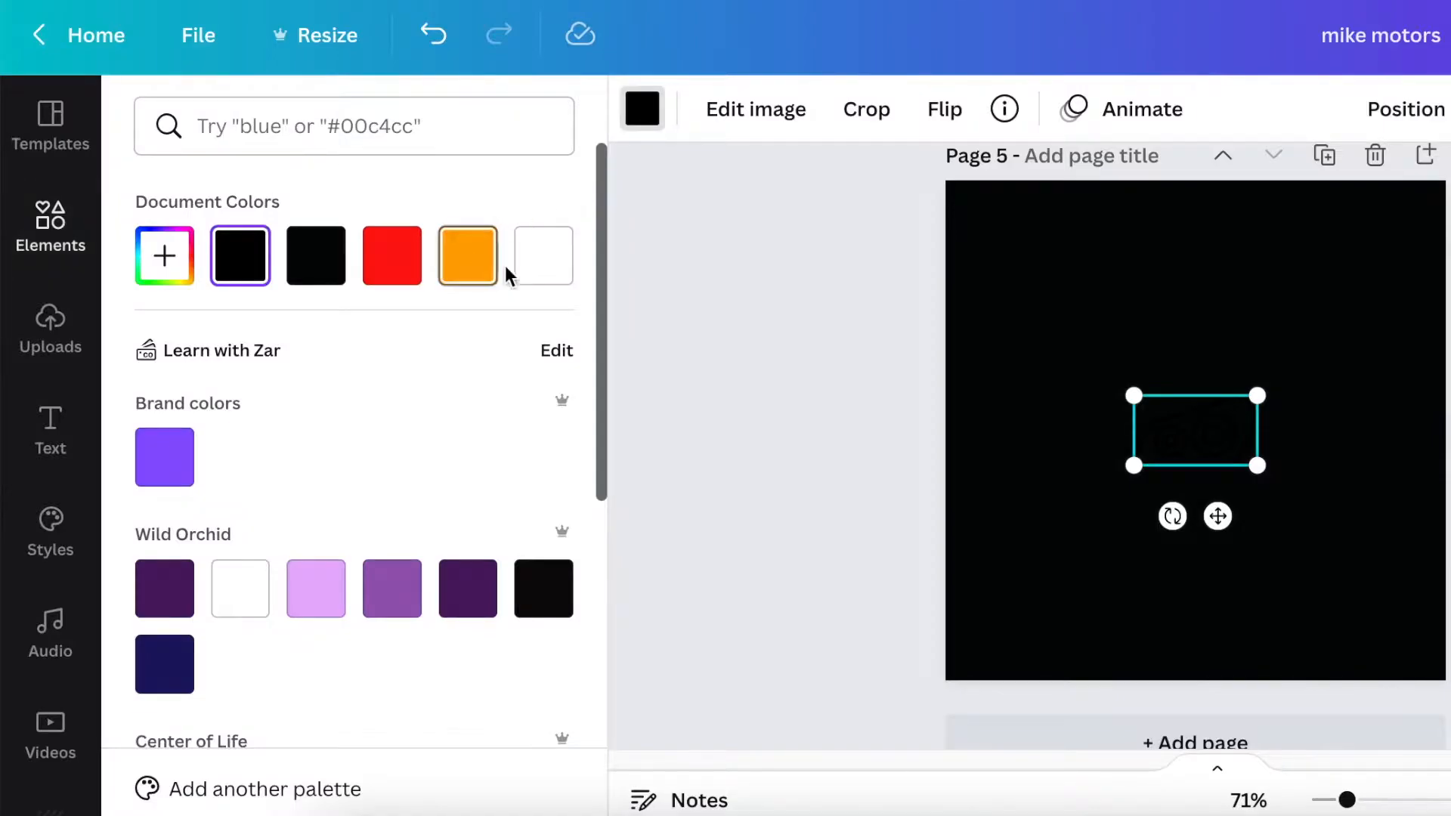
- Recolour the headlight graphic white, then scale it down and place it near the right edge of the black page
{"action": "left_click", "coordinate": [1203, 439]}
{"action": "left_click_drag", "start_coordinate": [1233, 465], "coordinate": [1194, 442]}
{"action": "left_click_drag", "start_coordinate": [1049, 498], "coordinate": [1017, 502]}
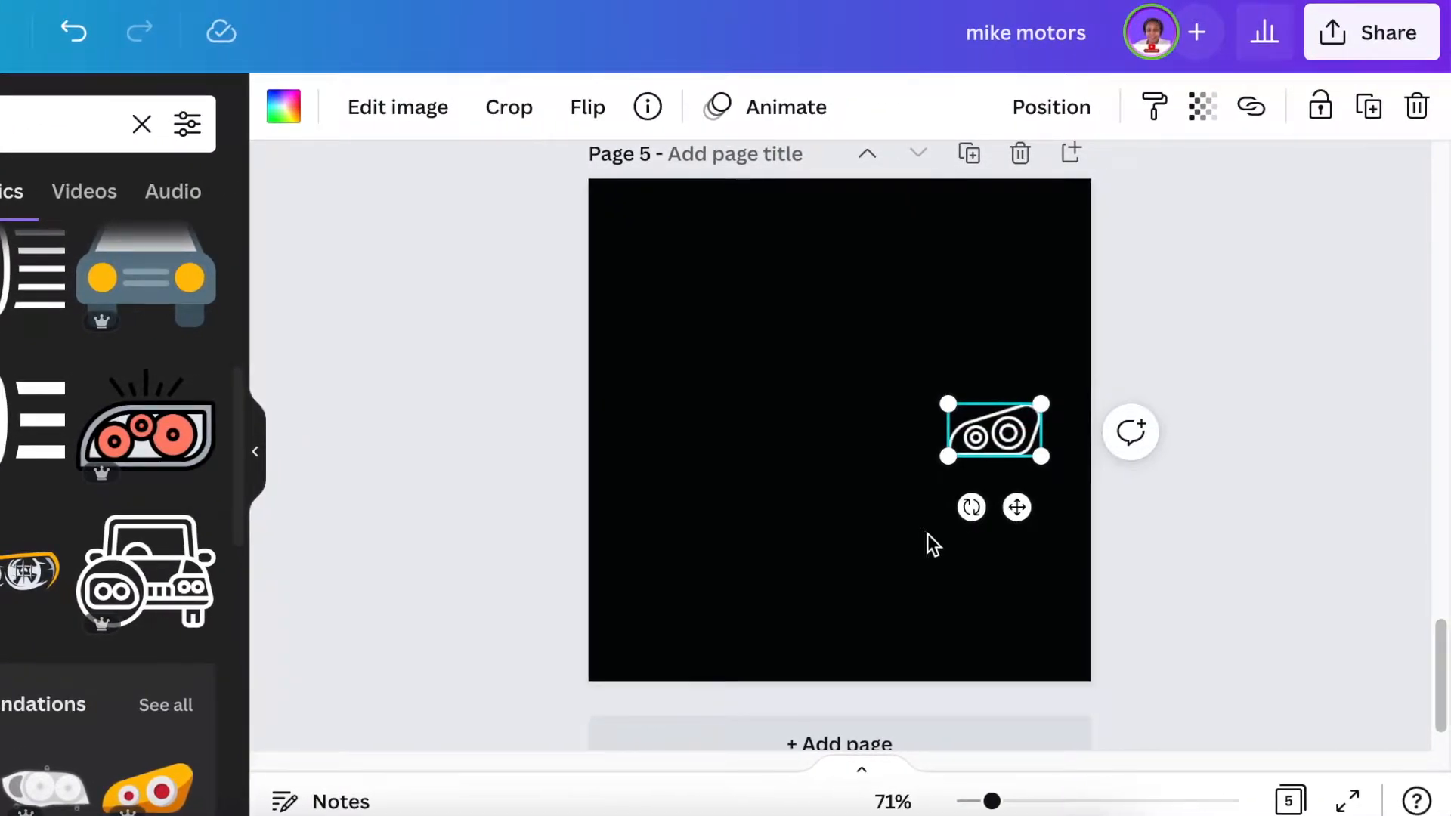
- Duplicate the headlight, place the copy level with it near the page's left edge and flip the copy horizontally
{"action": "key", "text": "ctrl+d"}
{"action": "left_click_drag", "start_coordinate": [1037, 528], "coordinate": [725, 514]}
{"action": "left_click", "coordinate": [604, 117]}
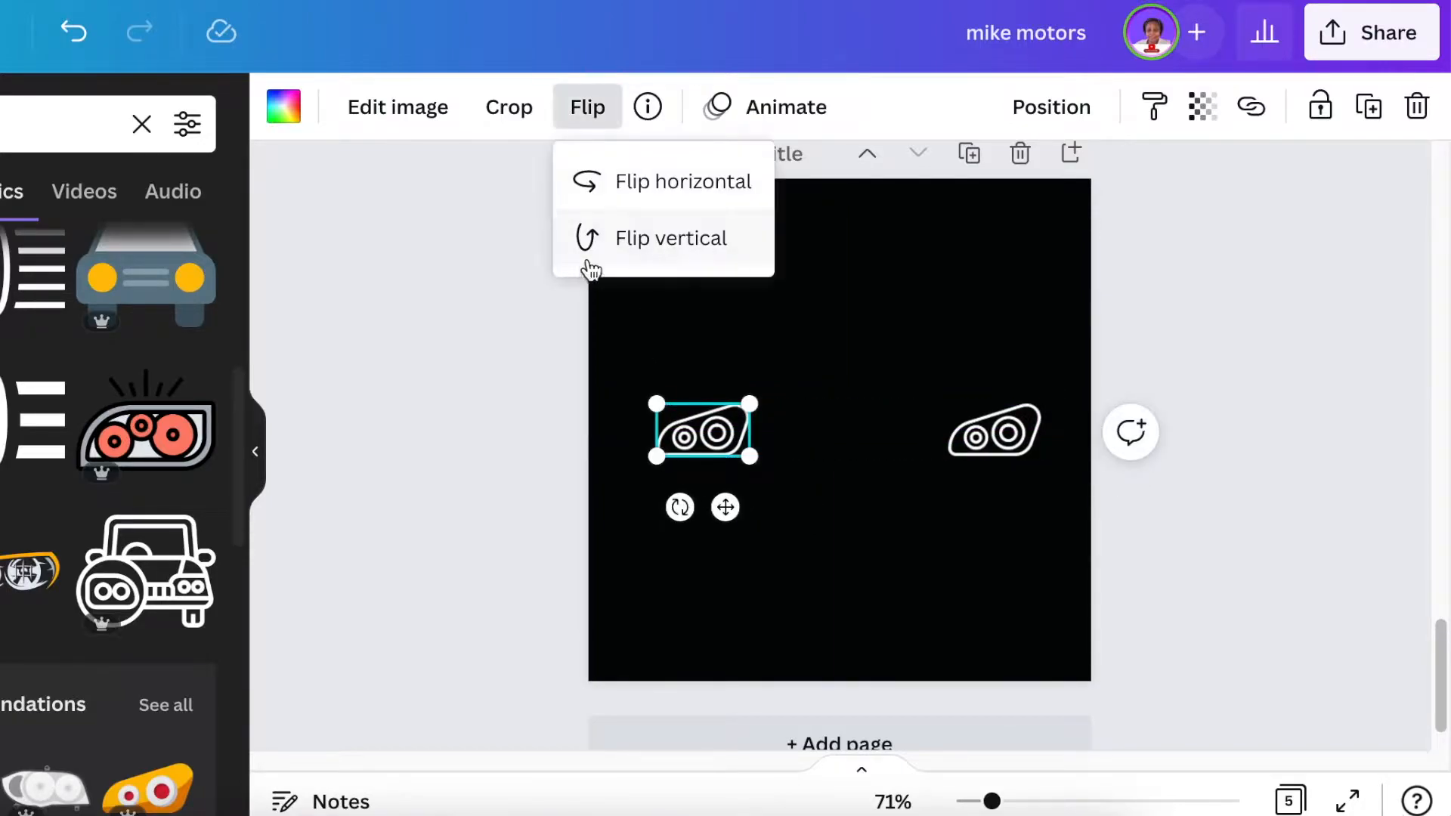
{"action": "left_click", "coordinate": [656, 205]}
{"action": "left_click", "coordinate": [557, 496]}
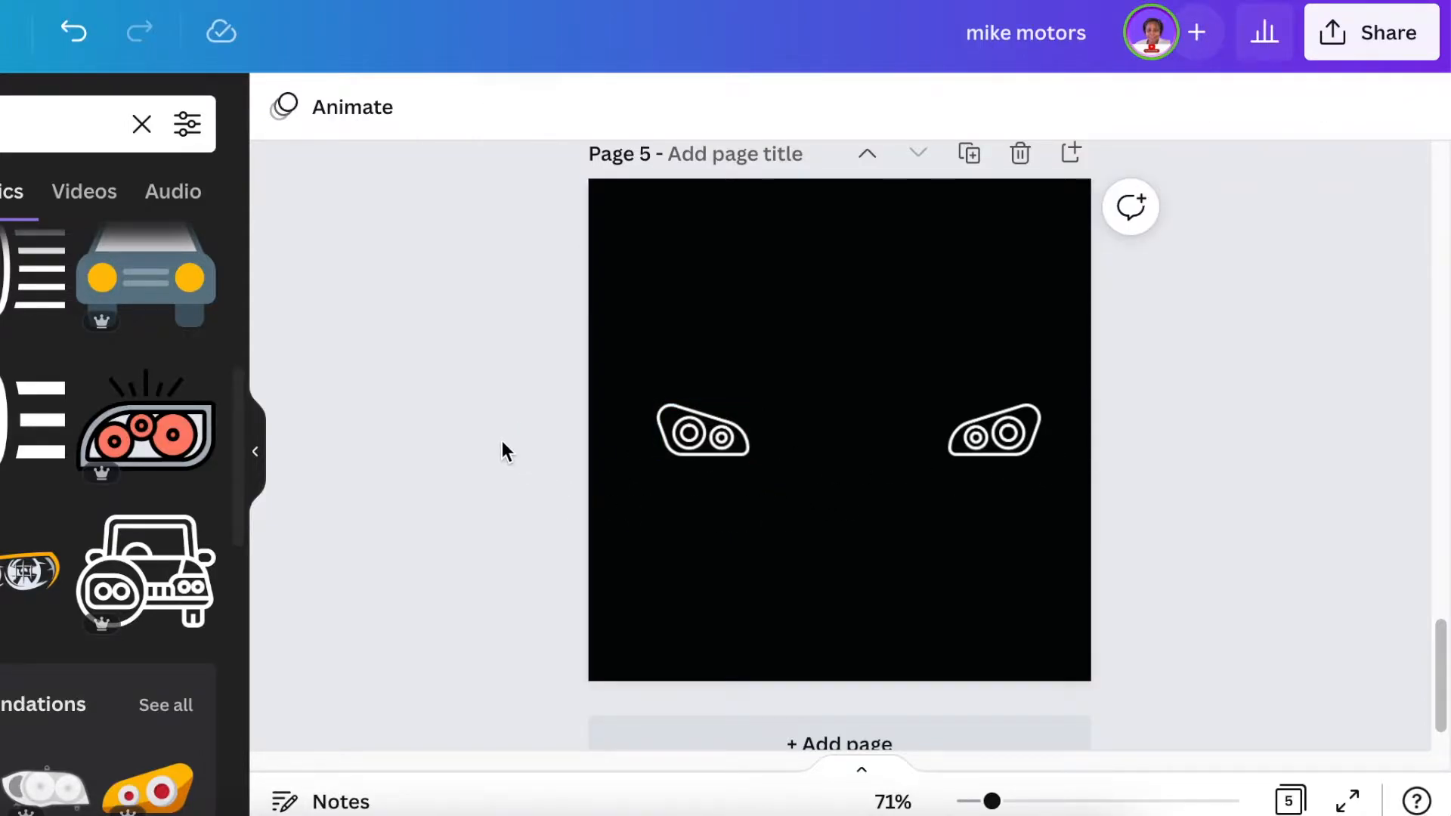
- Add a line, reduce its weight and stretch it horizontally to join the top edges of the two headlights
{"action": "key", "text": "l"}
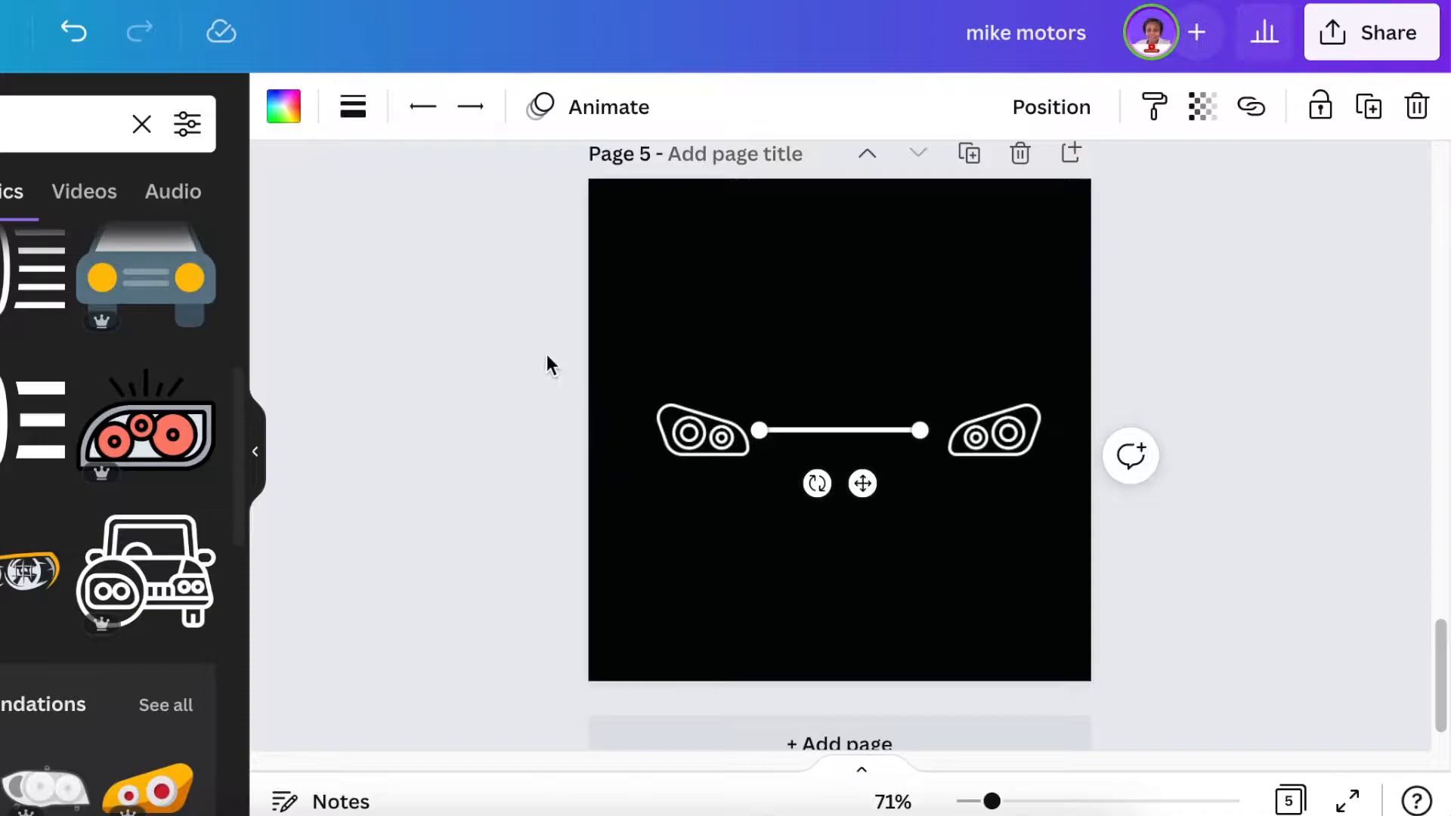
{"action": "left_click", "coordinate": [353, 107]}
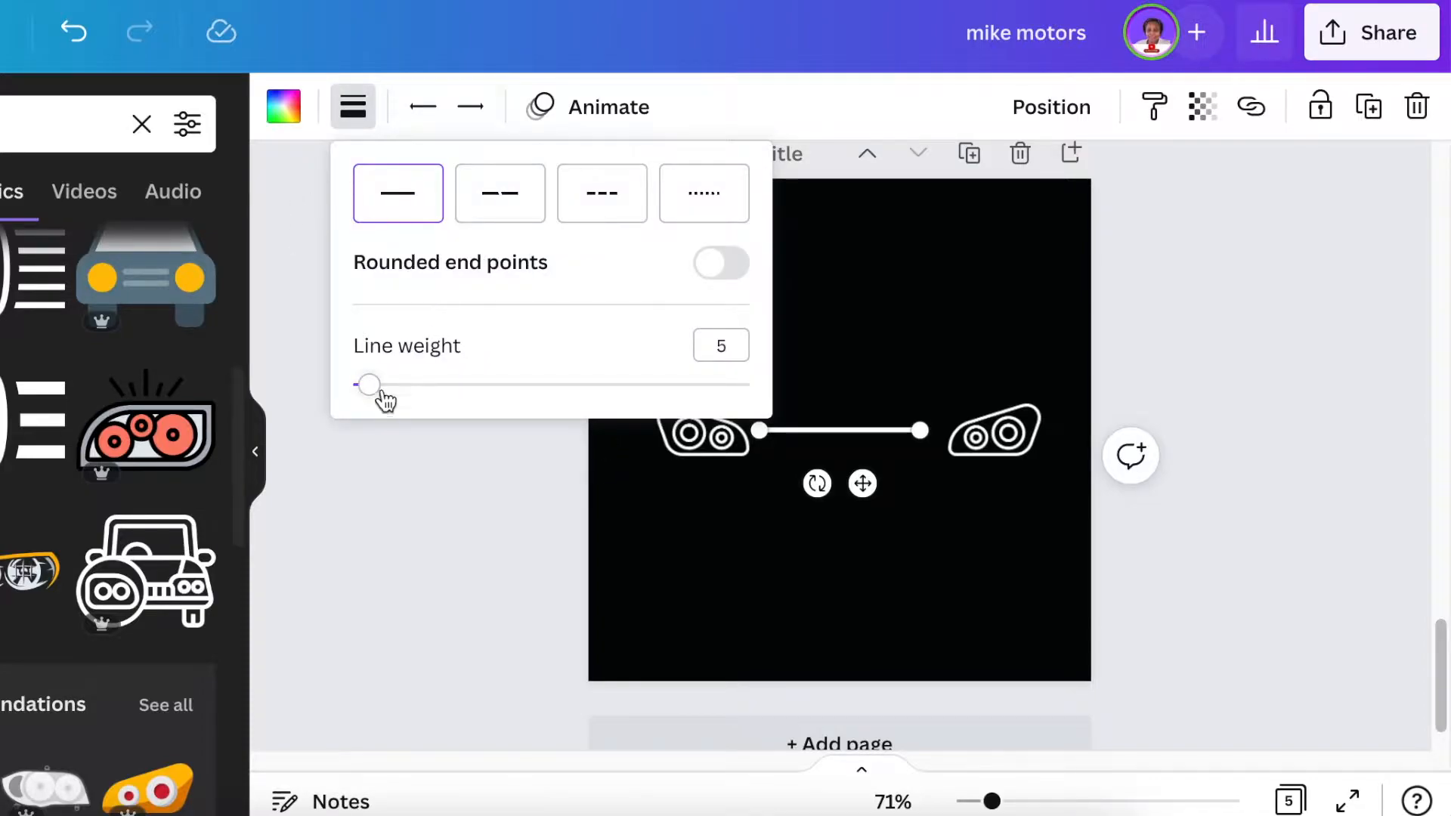
{"action": "left_click_drag", "start_coordinate": [386, 389], "coordinate": [368, 385]}
{"action": "left_click", "coordinate": [751, 429]}
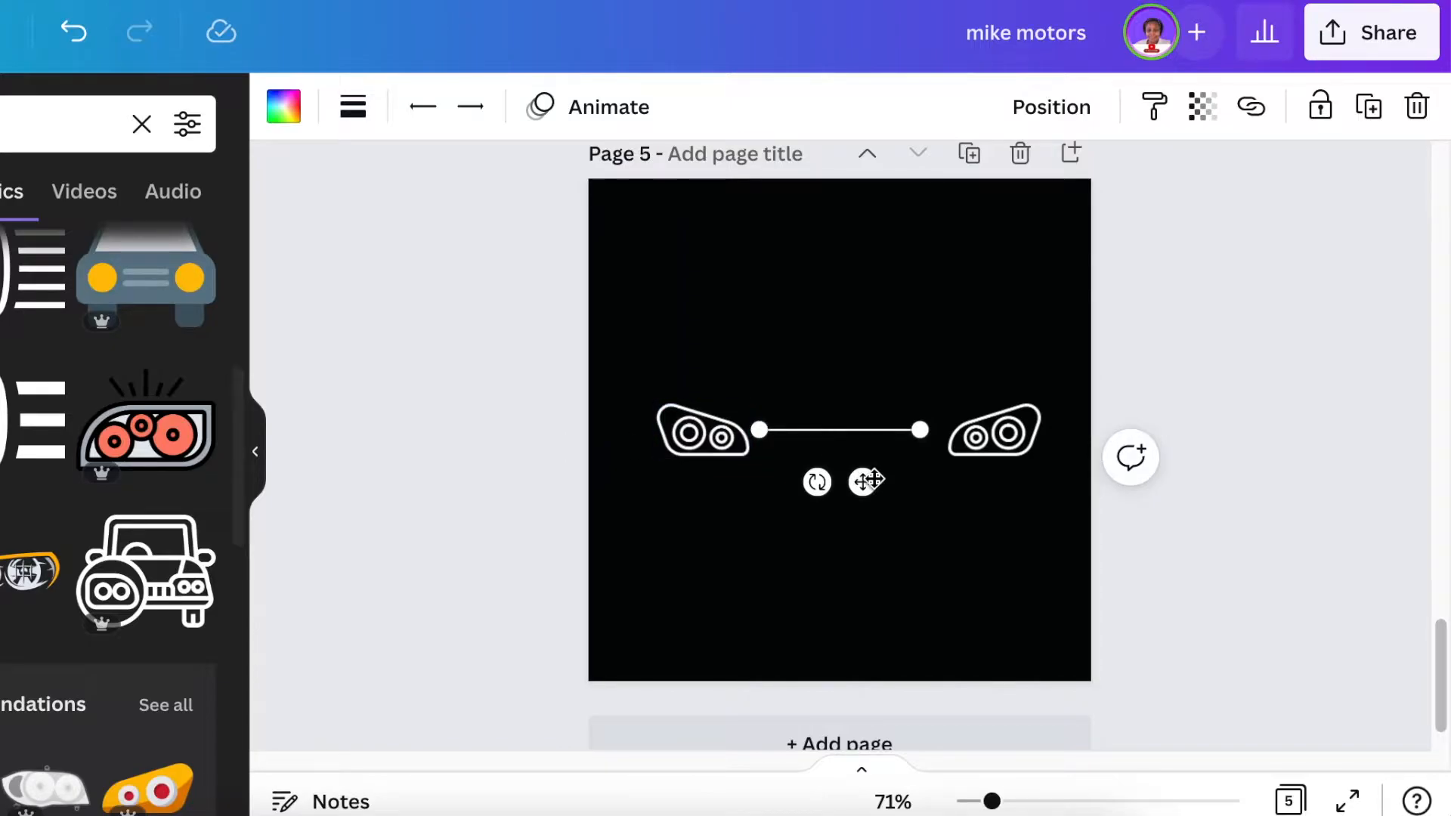
{"action": "left_click_drag", "start_coordinate": [857, 467], "coordinate": [788, 457]}
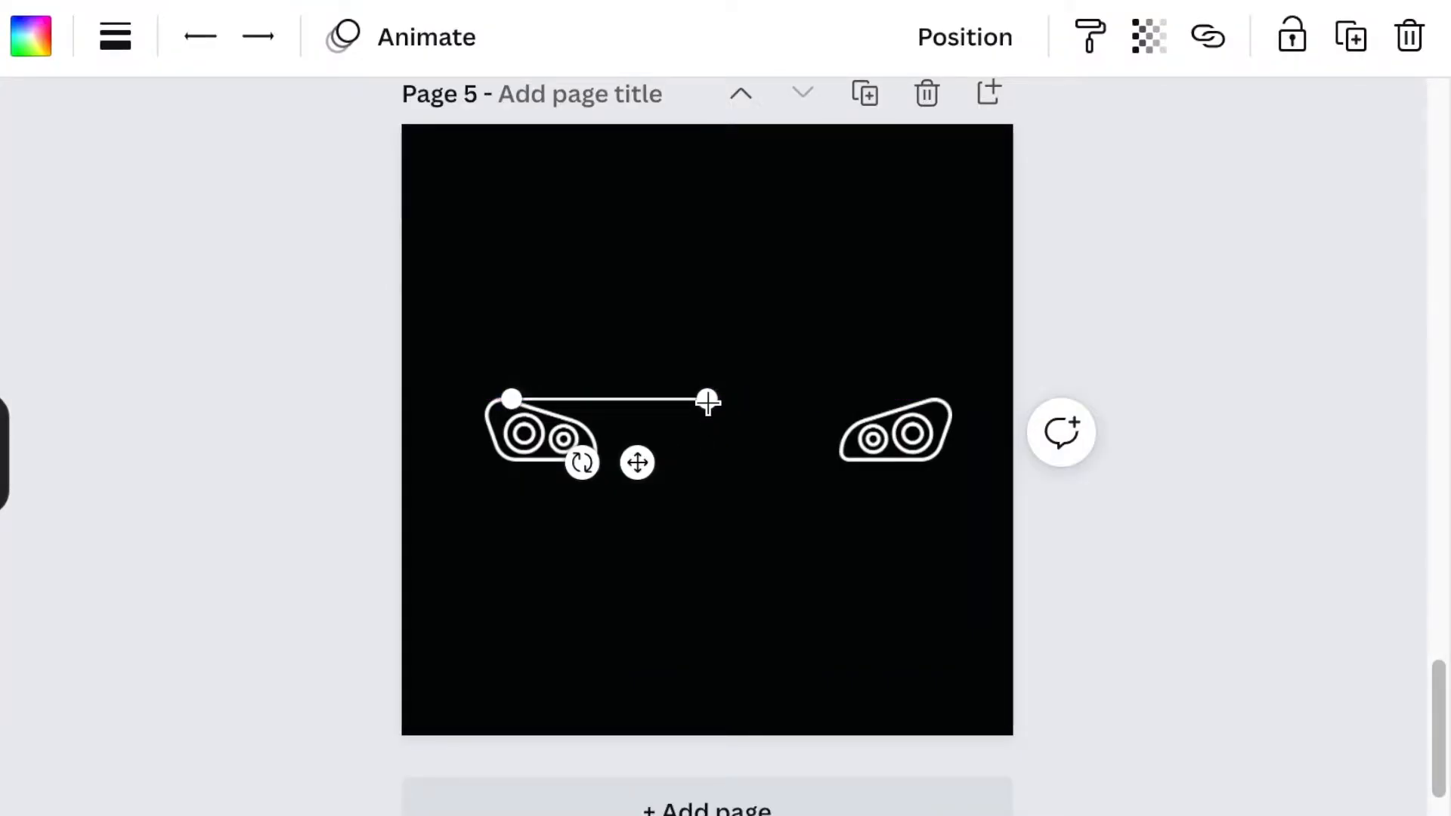
{"action": "left_click_drag", "start_coordinate": [707, 403], "coordinate": [925, 399]}
- Duplicate the top line, place the copy just beneath it and shorten it to end at the headlight outlines
{"action": "key", "text": "ctrl+d"}
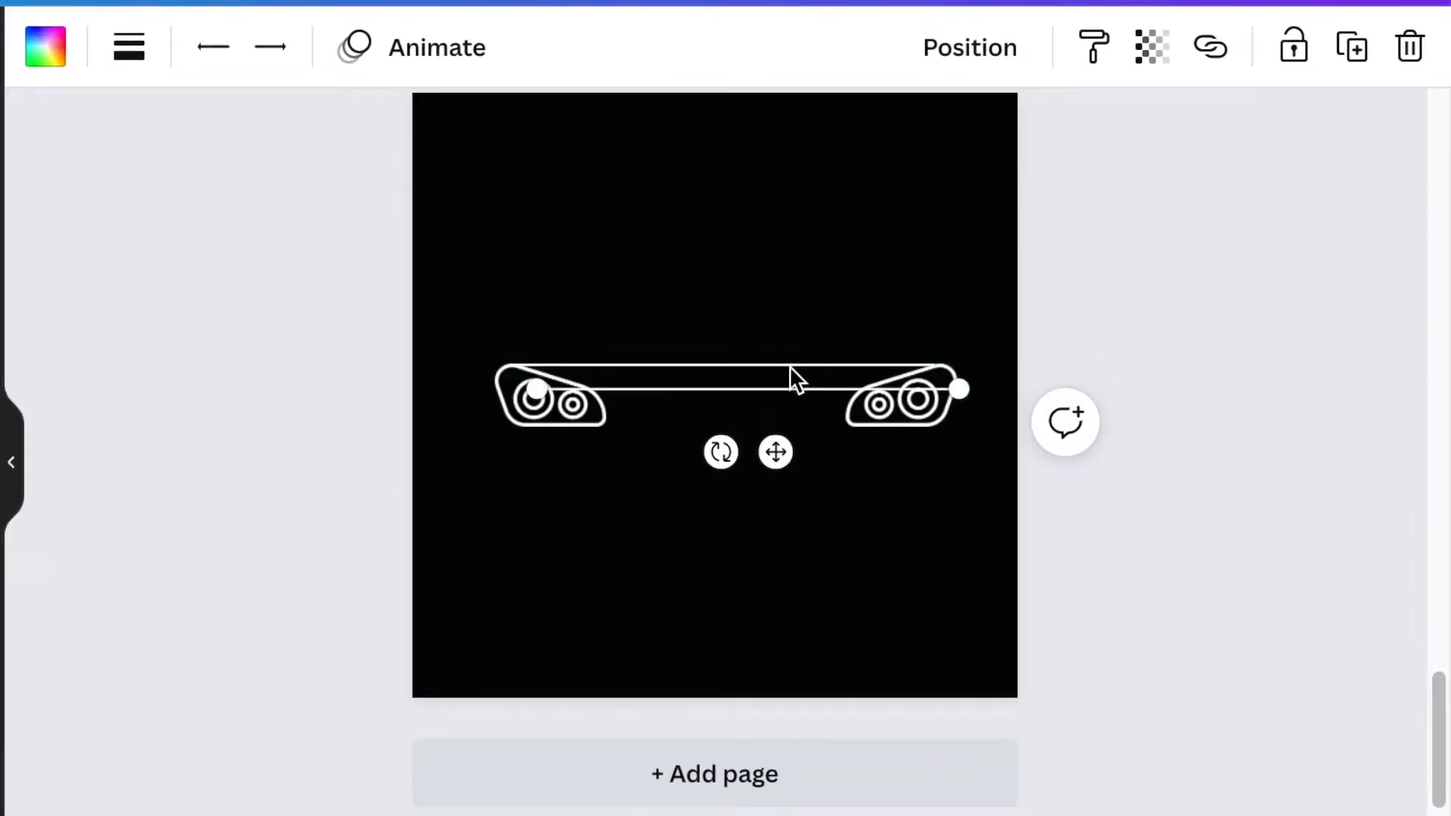
{"action": "left_click_drag", "start_coordinate": [767, 442], "coordinate": [758, 432]}
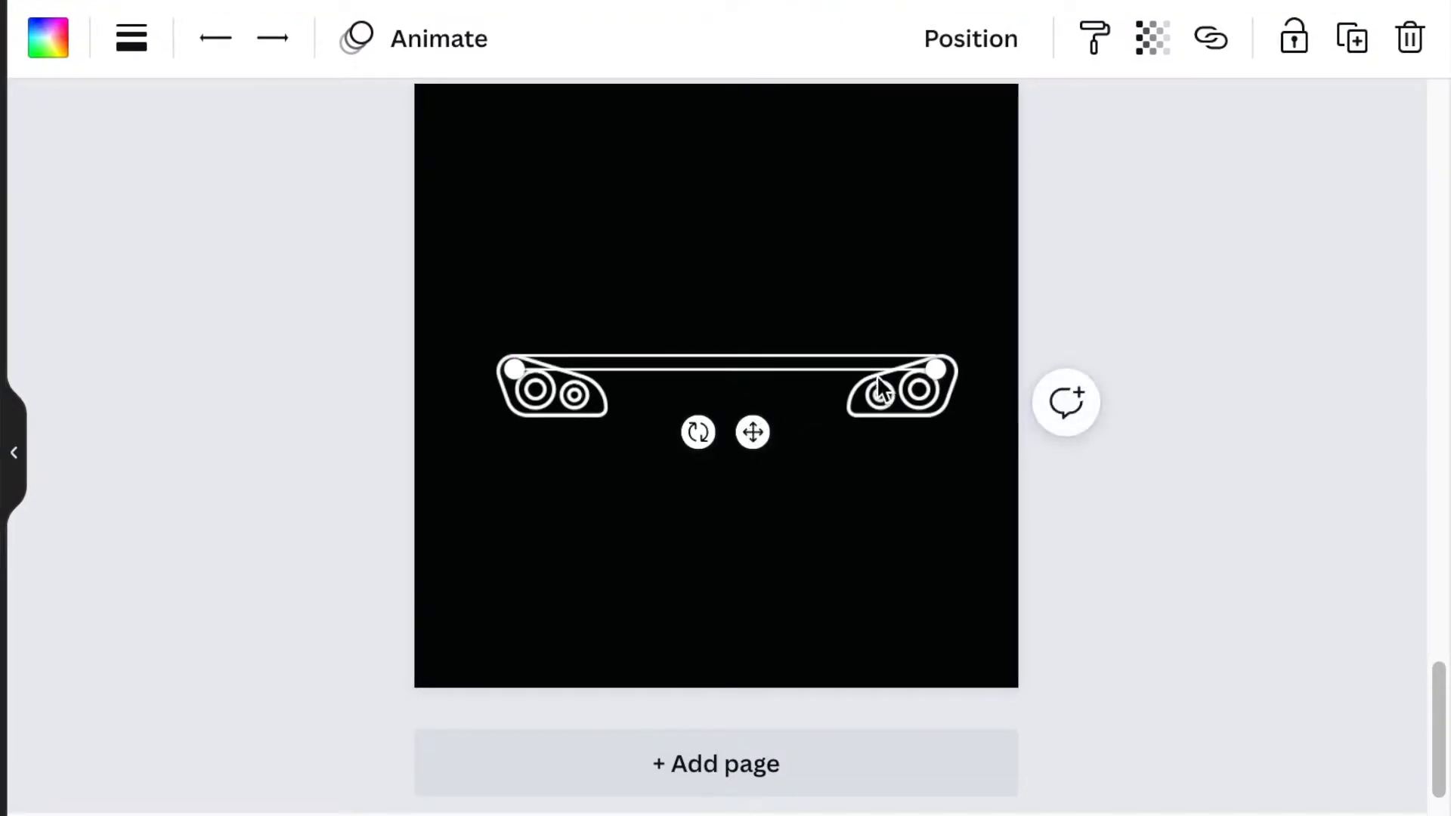
{"action": "left_click_drag", "start_coordinate": [930, 365], "coordinate": [898, 360]}
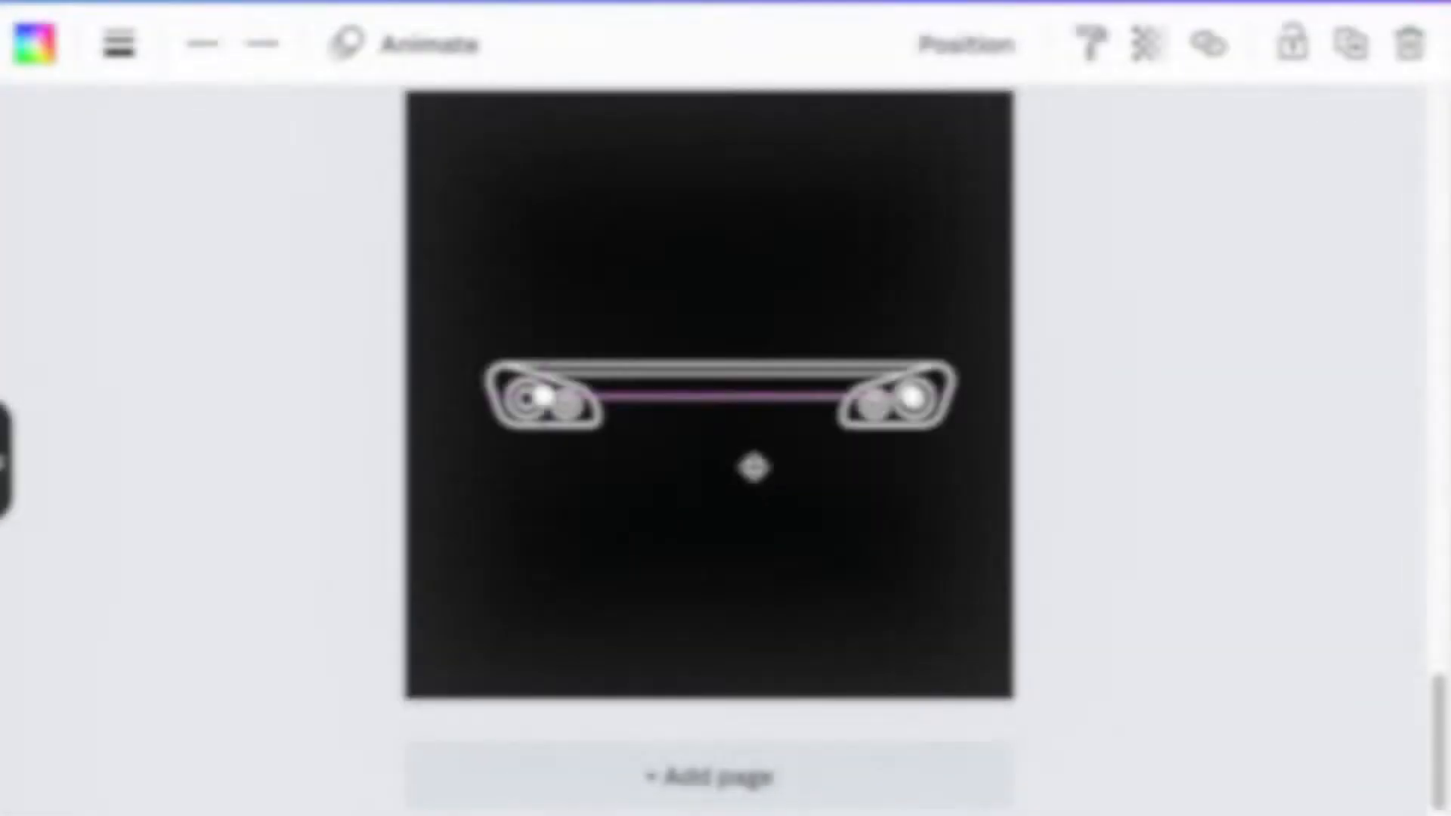
- Complete the grille with further horizontal lines, including ones joining and just above the headlights' lower edges, fitted between the headlights
{"action": "left_click_drag", "start_coordinate": [751, 466], "coordinate": [755, 486]}
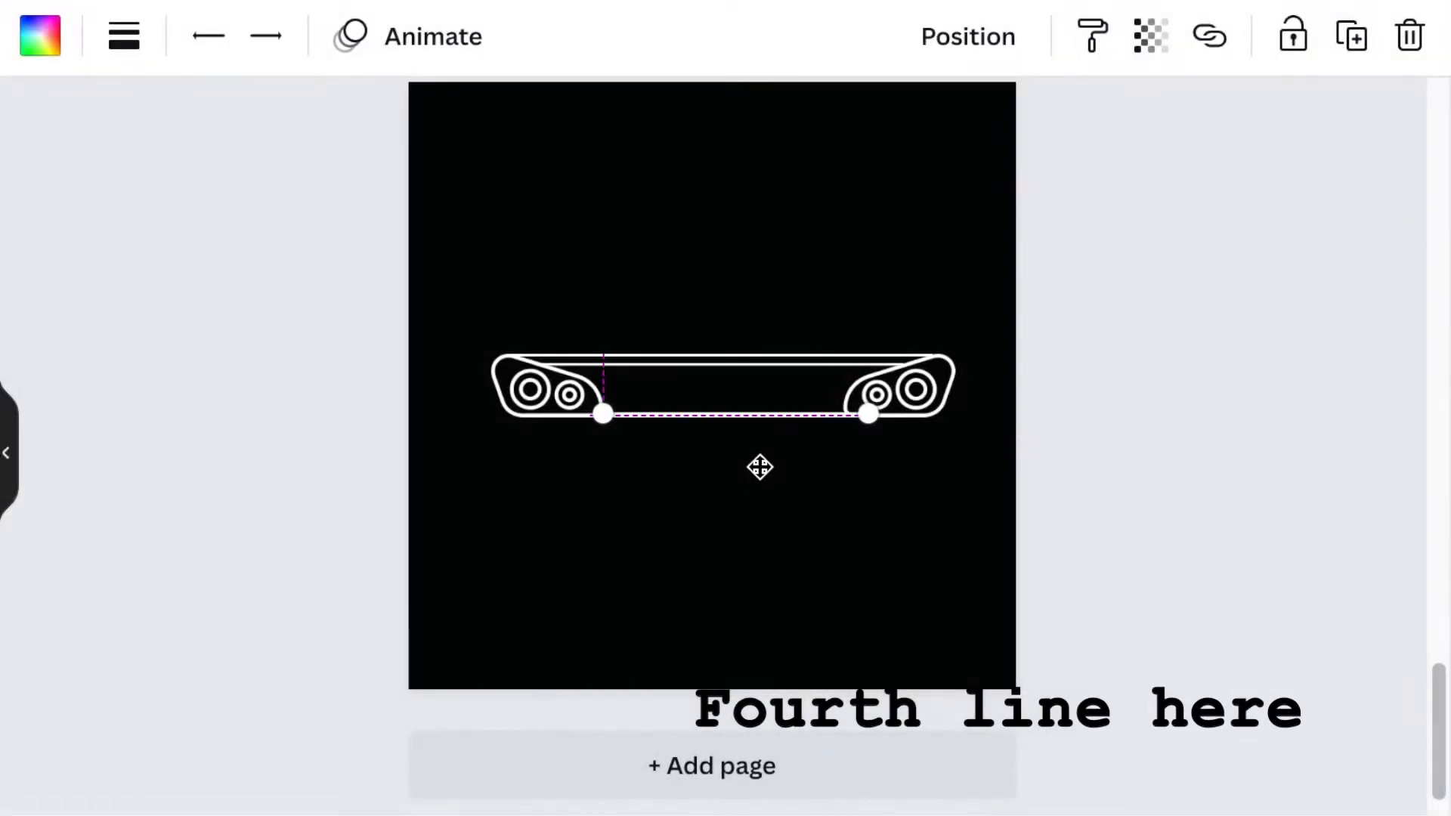
{"action": "left_click_drag", "start_coordinate": [758, 466], "coordinate": [758, 466]}
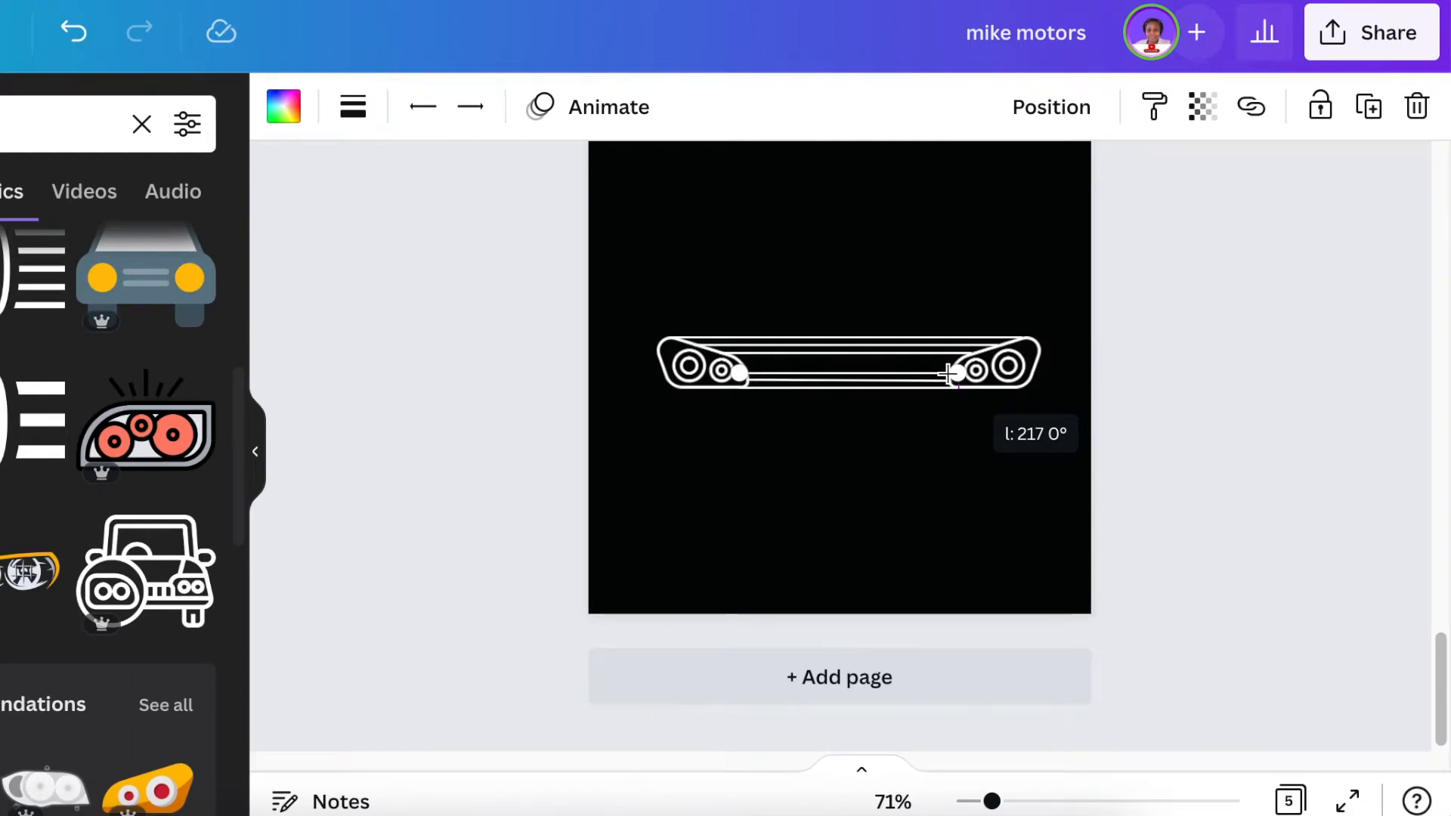
{"action": "left_click_drag", "start_coordinate": [949, 373], "coordinate": [951, 373]}
{"action": "left_click", "coordinate": [1174, 356]}
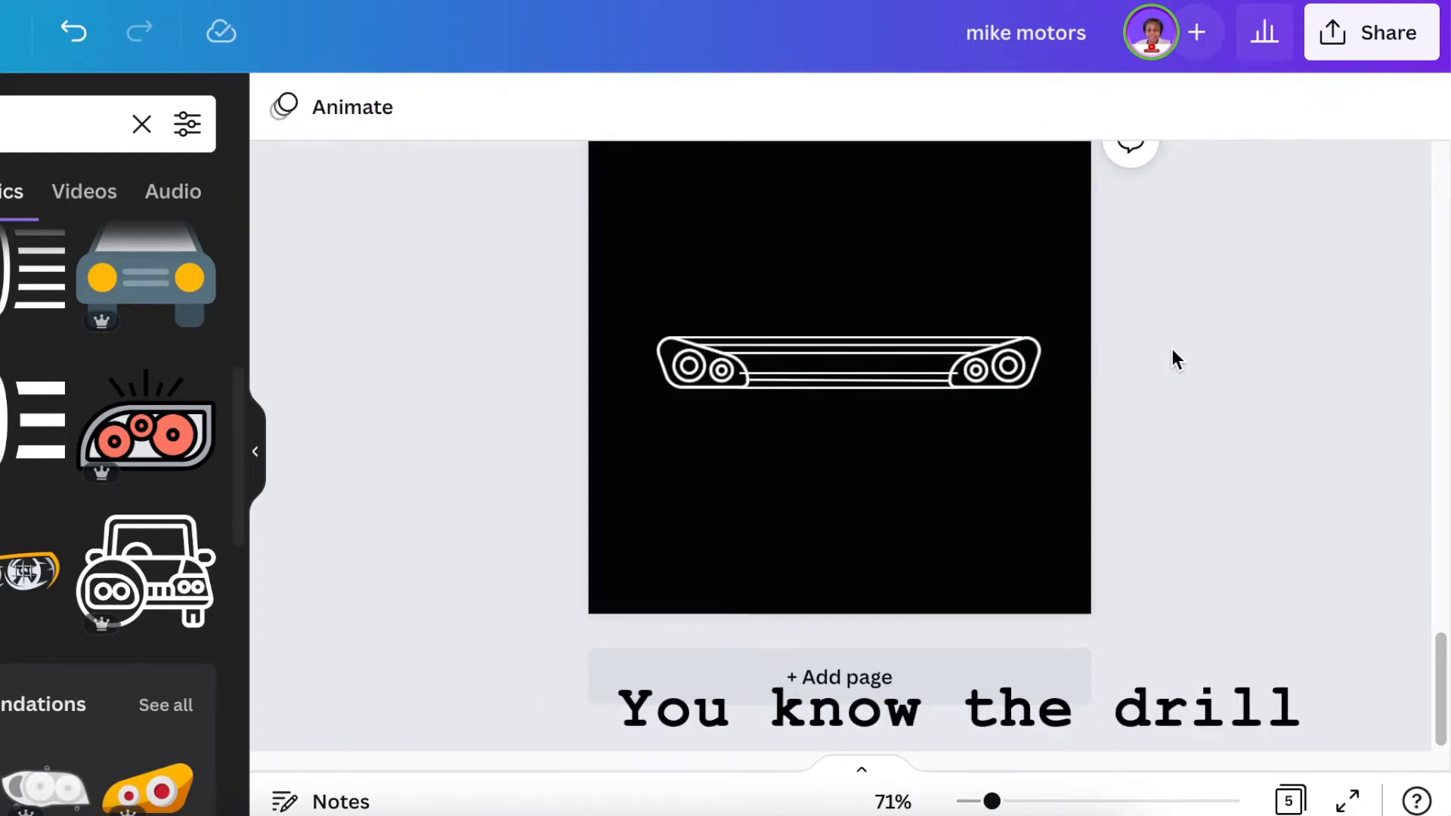
- Adjust both ends of the uppermost line in the lower grille group to meet the inner outlines of the headlights
{"action": "left_click", "coordinate": [928, 384]}
{"action": "left_click_drag", "start_coordinate": [957, 373], "coordinate": [949, 372]}
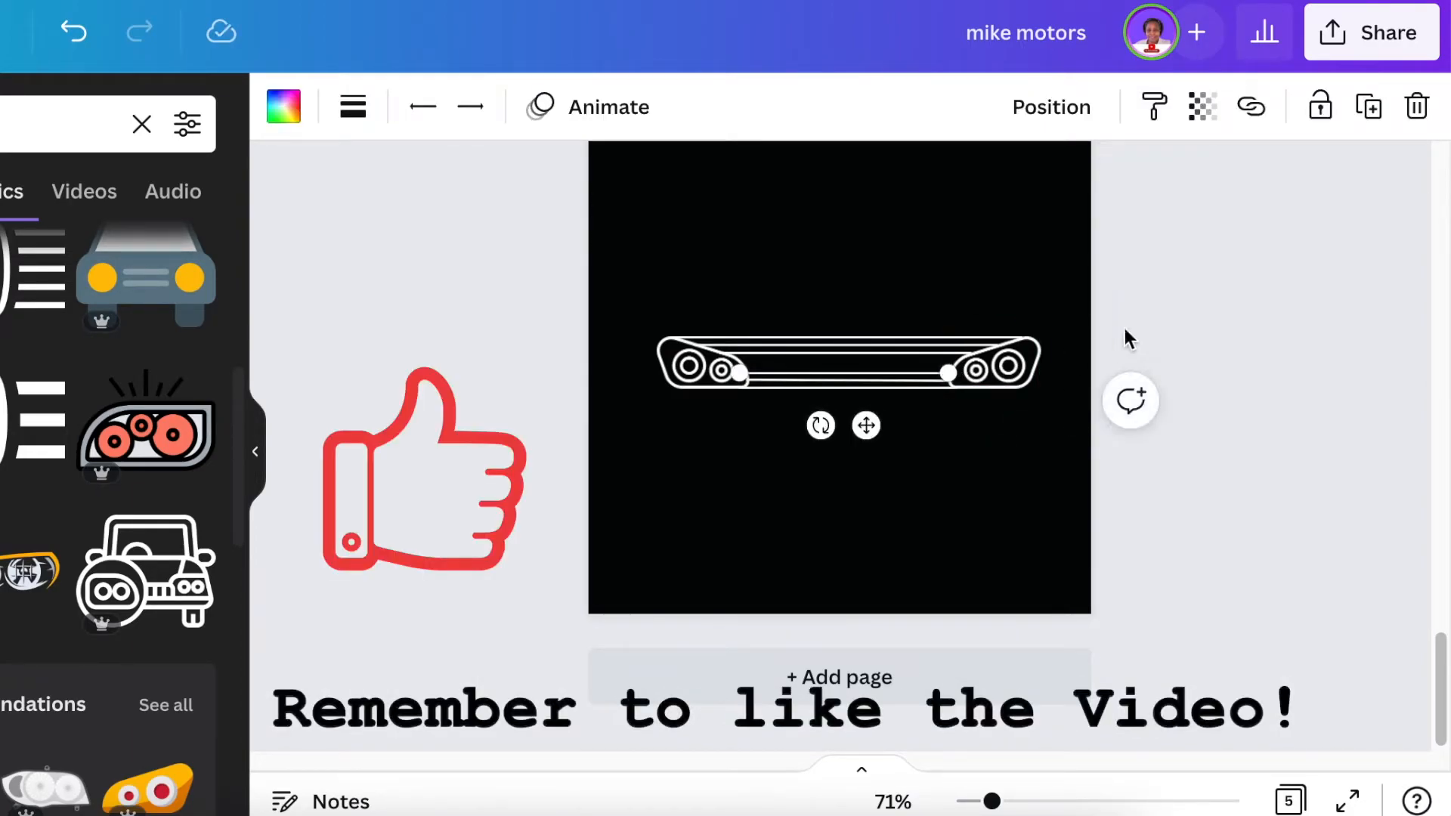
{"action": "left_click", "coordinate": [1160, 330]}
{"action": "left_click", "coordinate": [759, 377]}
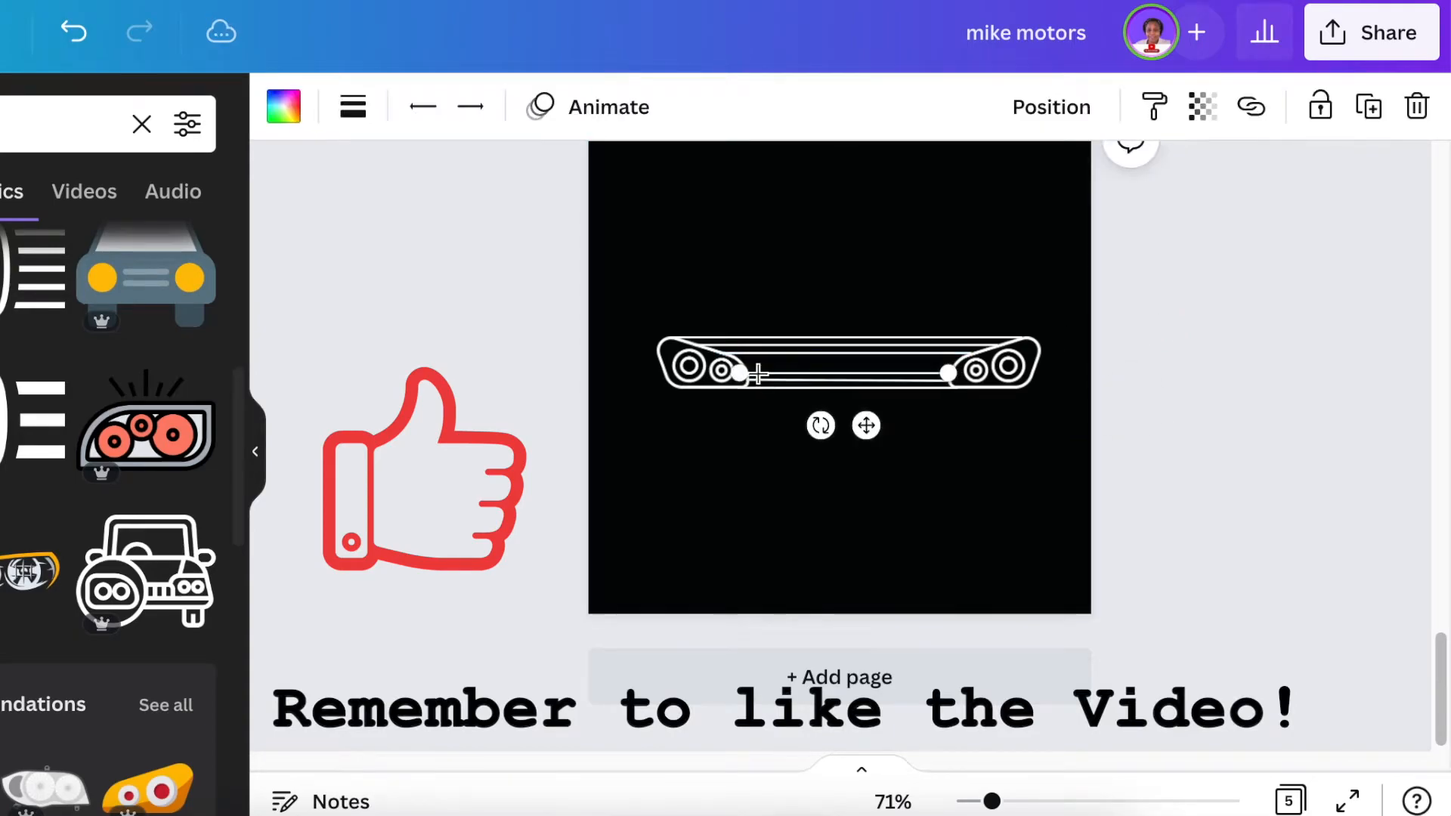
{"action": "left_click_drag", "start_coordinate": [743, 373], "coordinate": [749, 374]}
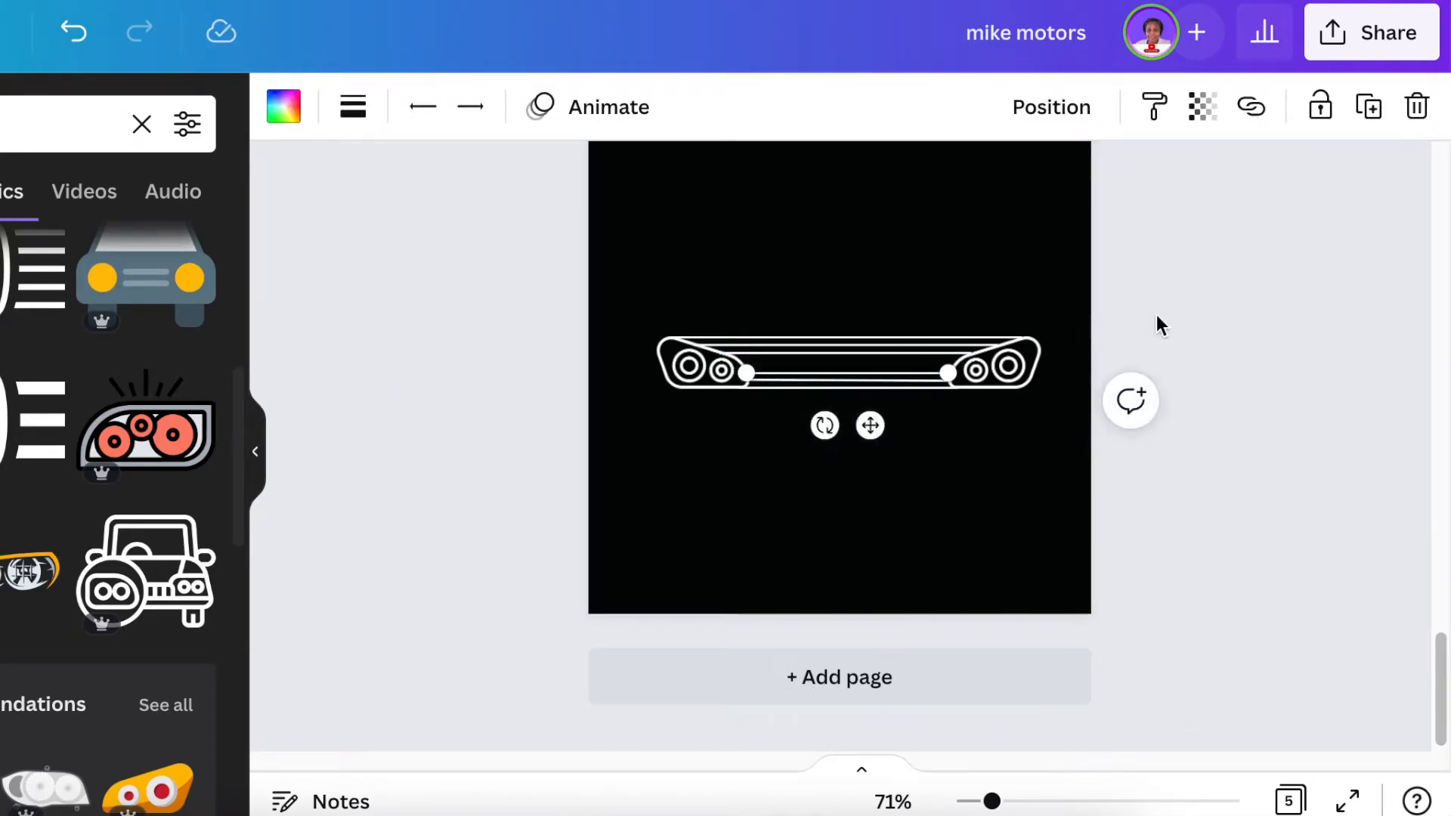
{"action": "left_click", "coordinate": [1158, 313]}
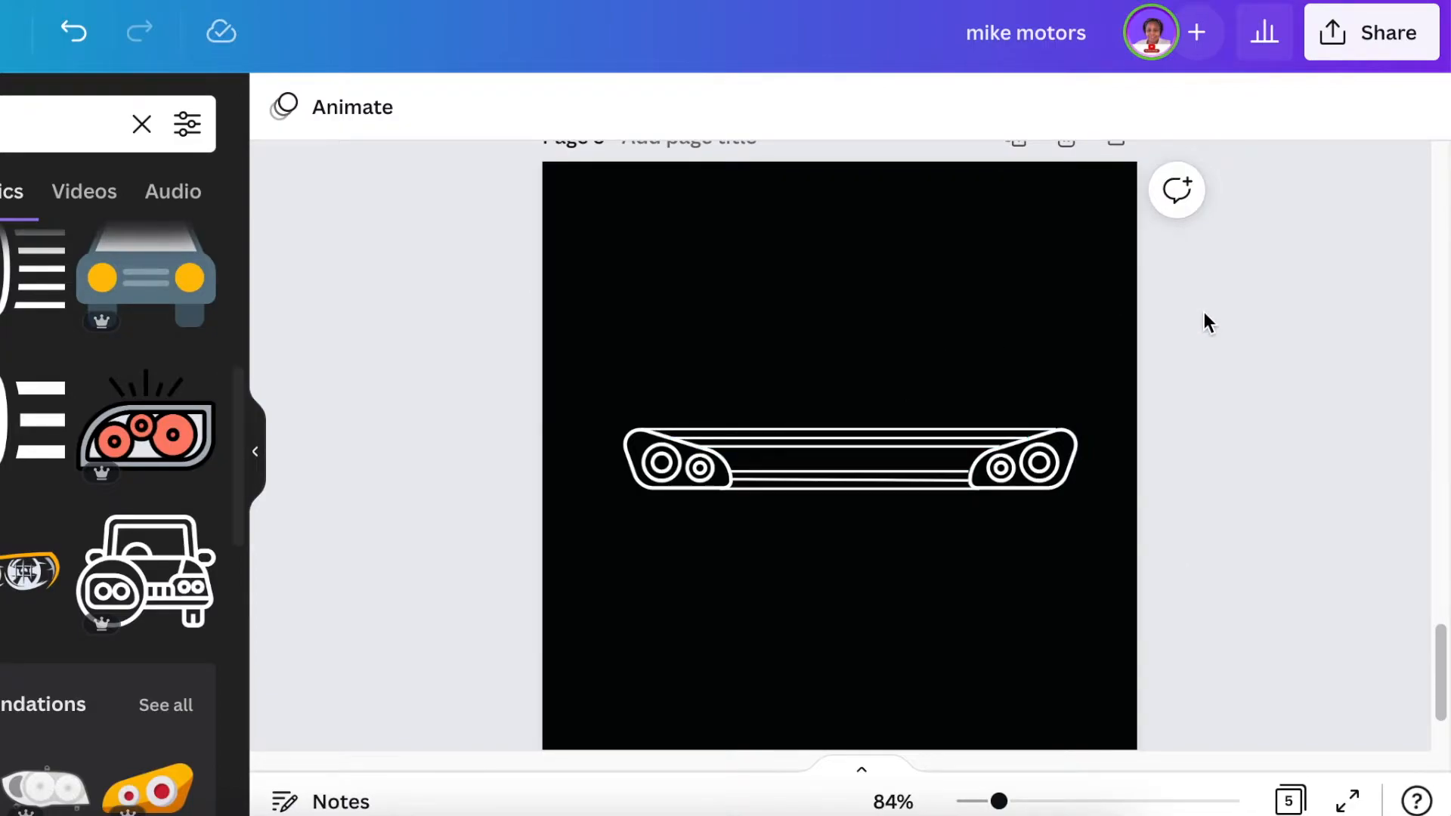
- Add a text box in the middle of the grille, set its font to Box and enter "mike motors"
{"action": "key", "text": "t"}
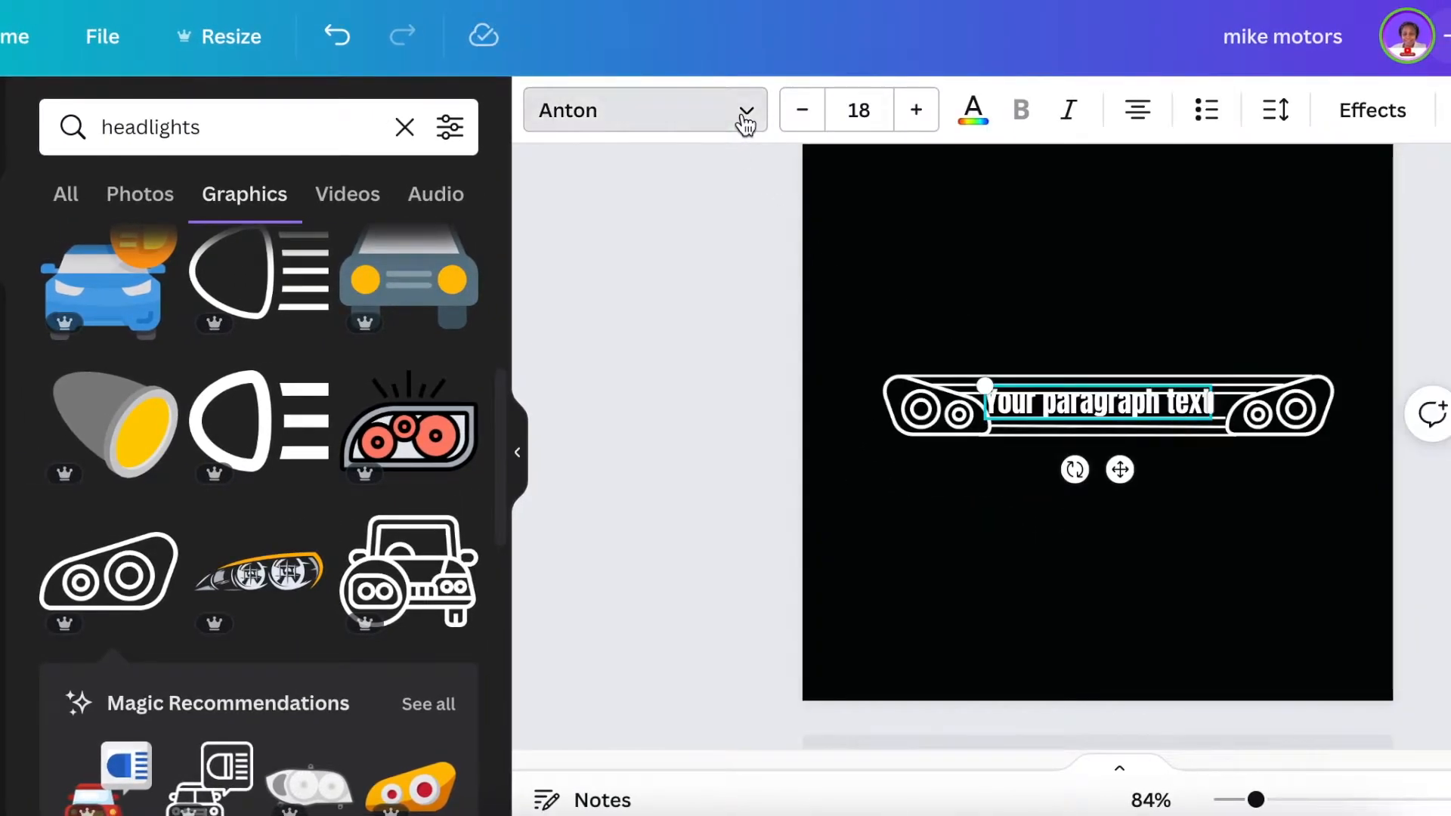
{"action": "left_click", "coordinate": [741, 130]}
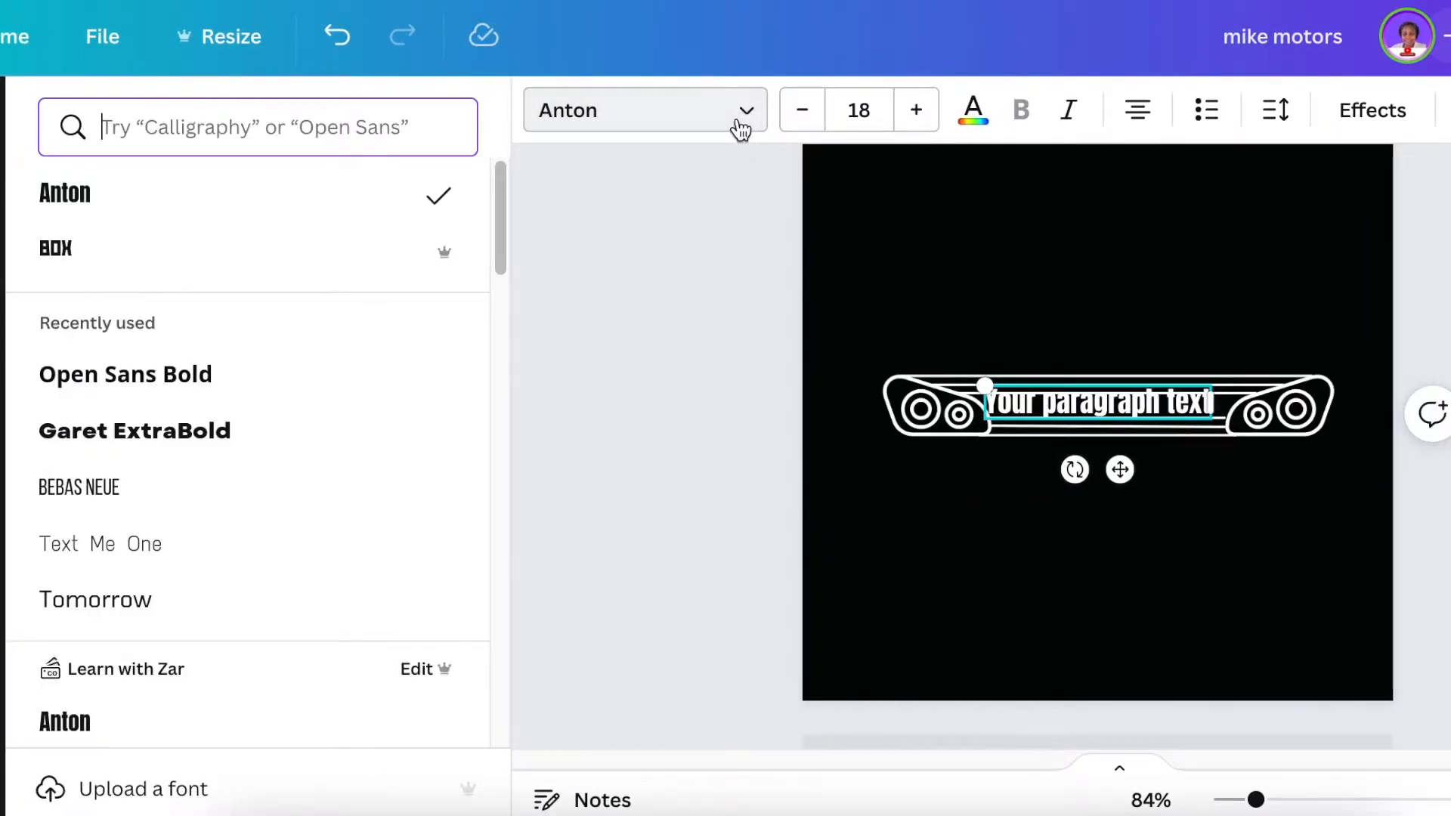
{"action": "left_click", "coordinate": [182, 248]}
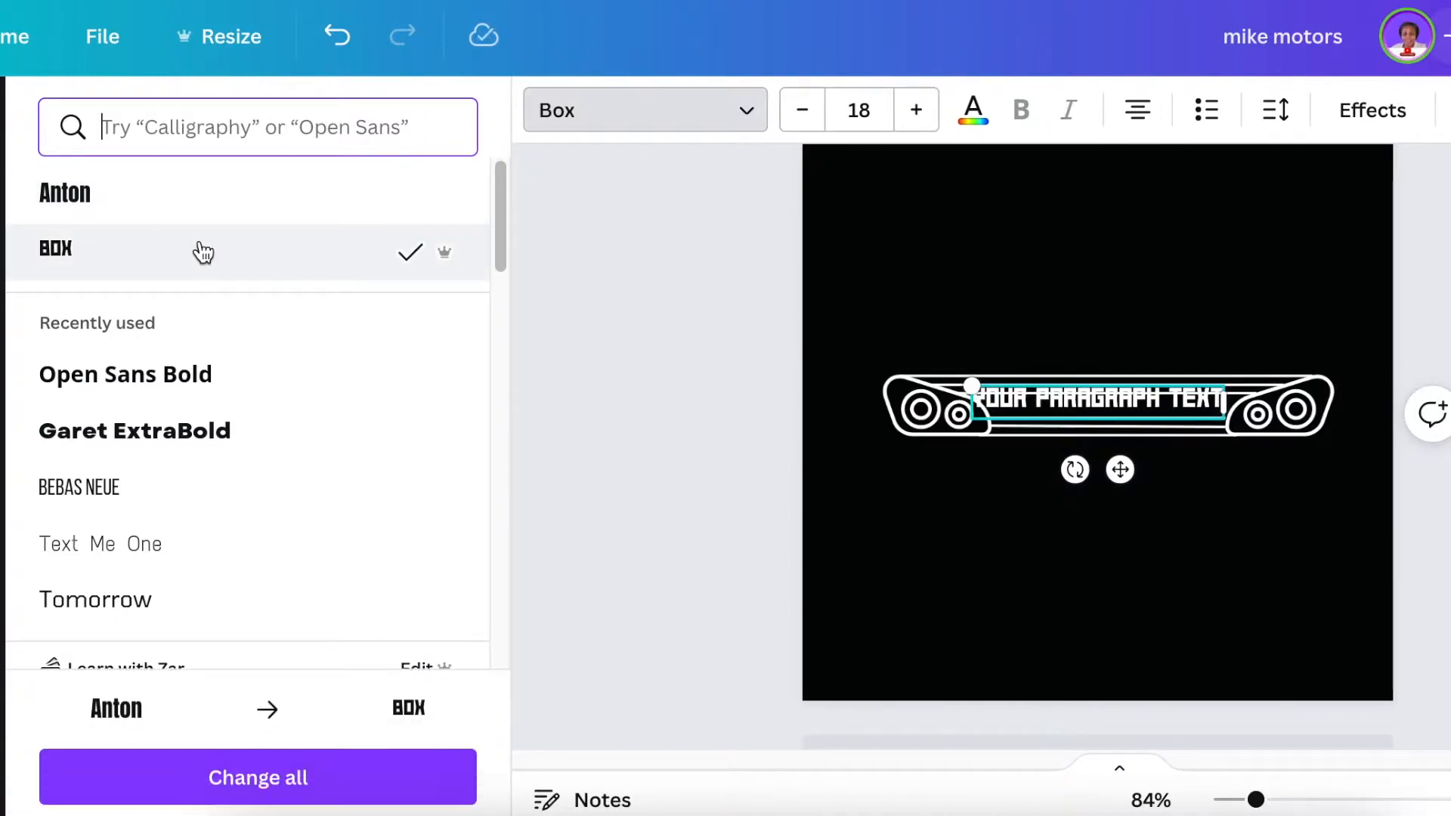
{"action": "left_click", "coordinate": [1046, 402]}
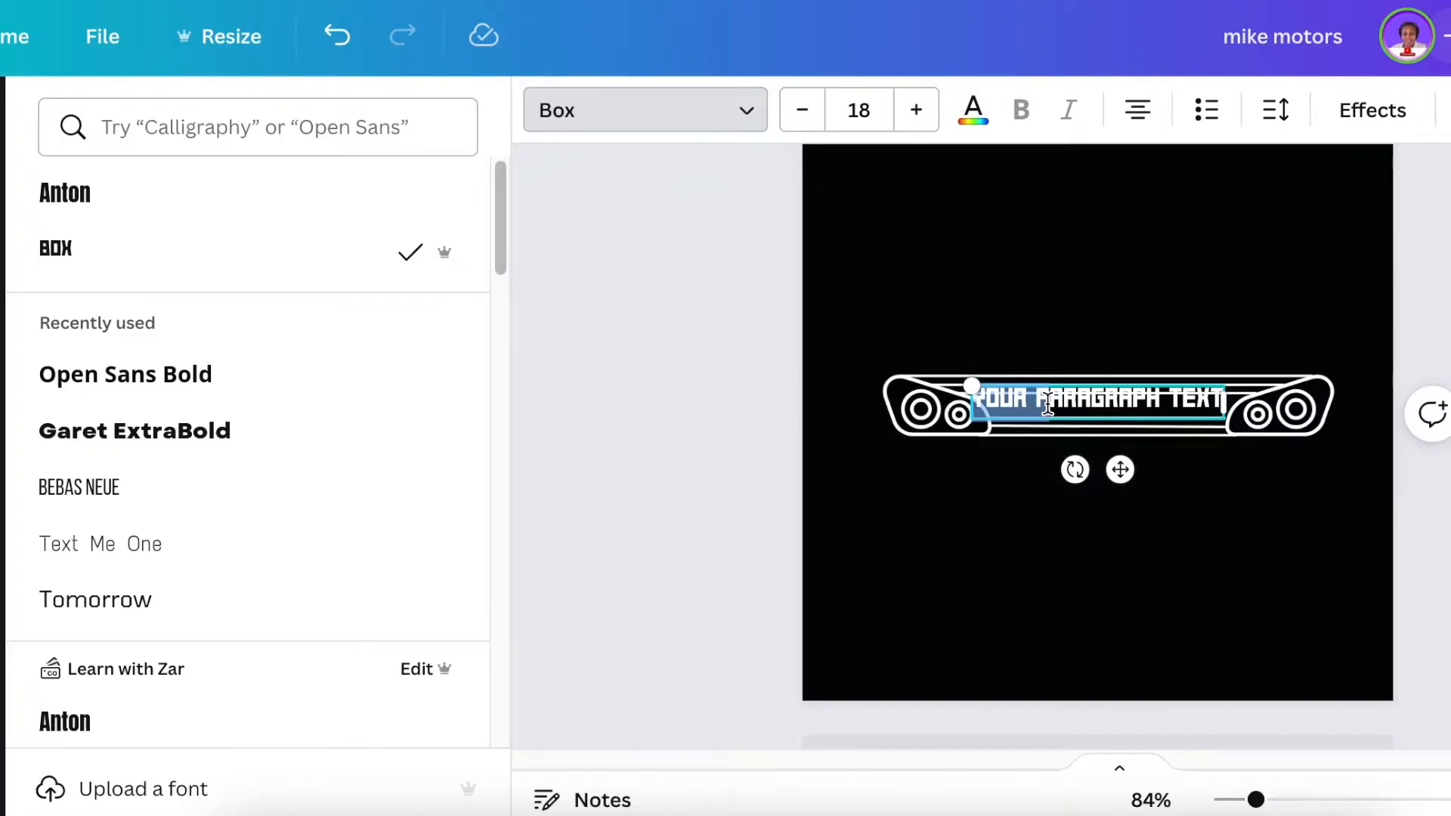
{"action": "triple_click", "coordinate": [1048, 403]}
{"action": "type", "text": "mike"}
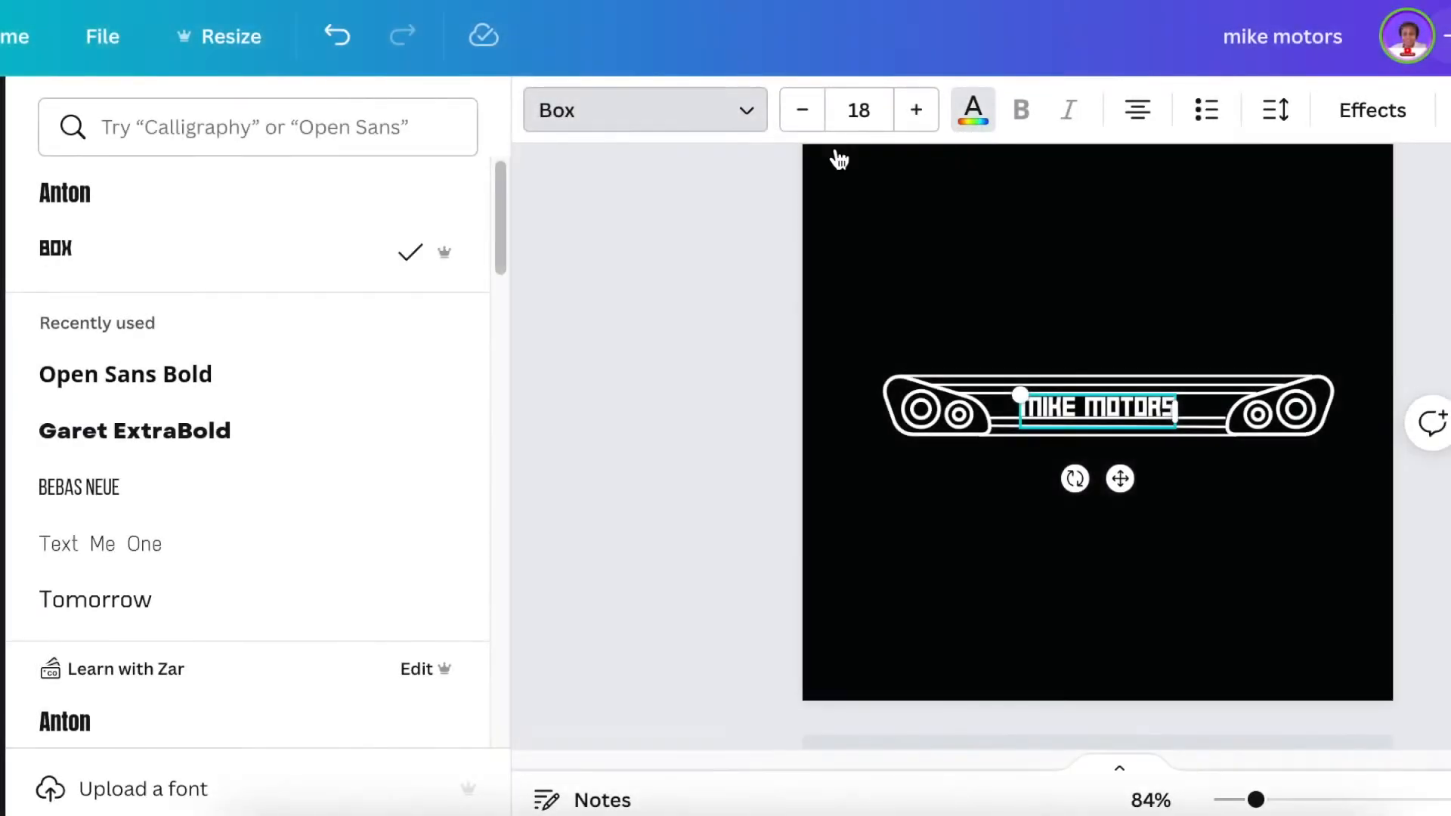
- Colour the "MIKE MOTORS" text red and nudge it slightly right within the grille
{"action": "left_click", "coordinate": [974, 110]}
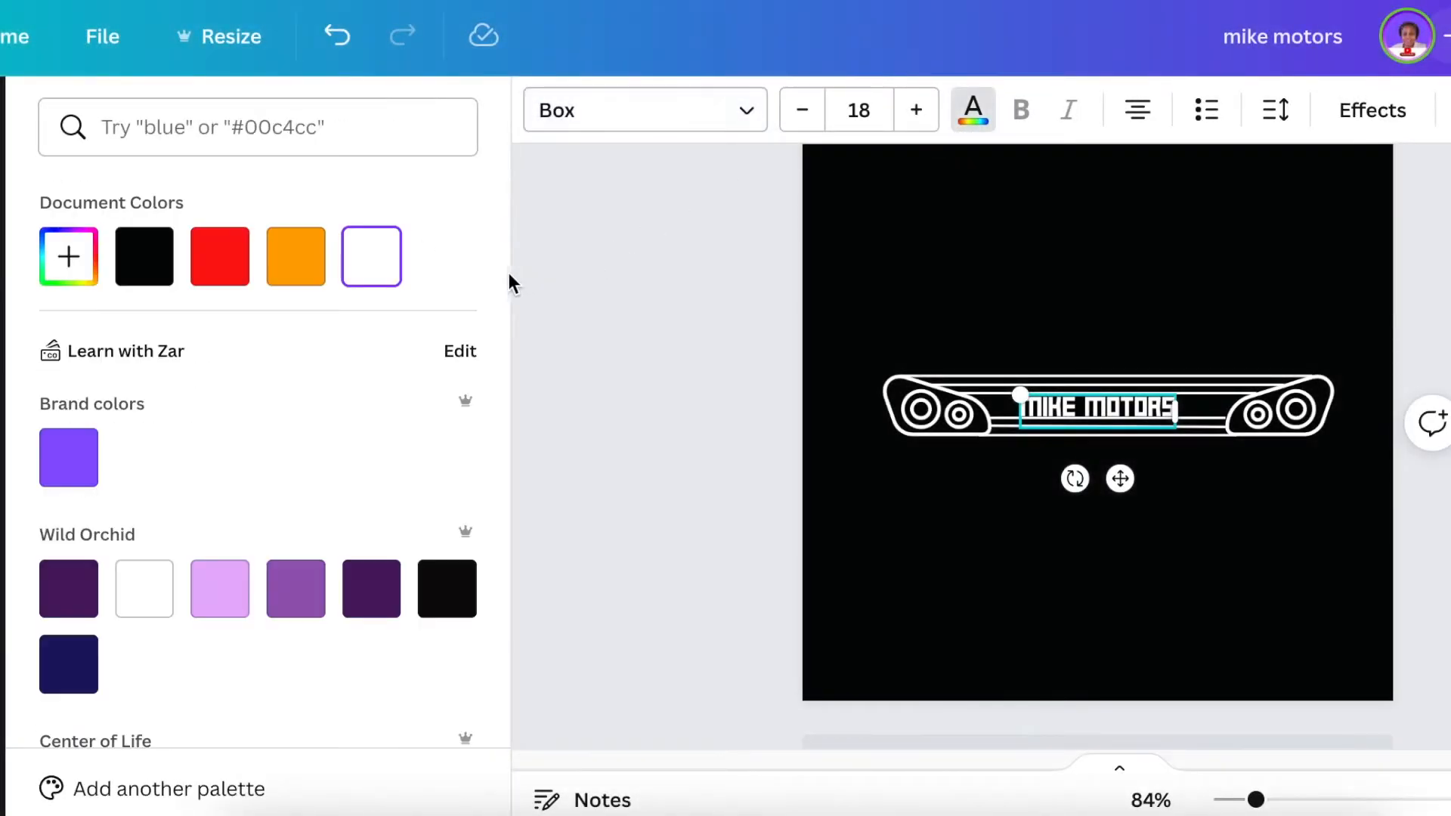
{"action": "left_click", "coordinate": [217, 250]}
{"action": "left_click", "coordinate": [664, 274]}
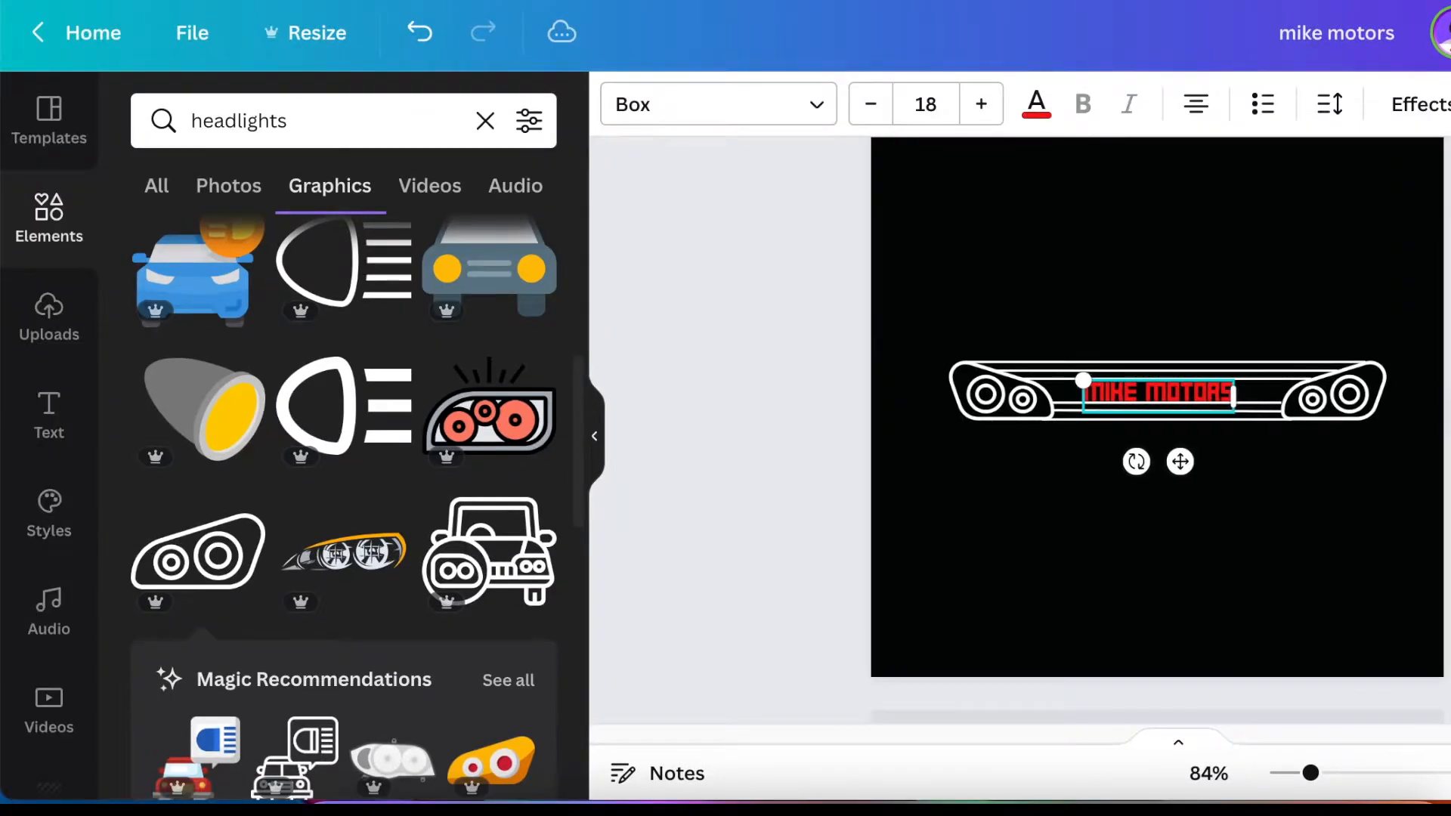
{"action": "key", "text": "Right"}
{"action": "key", "text": "Right"}
{"action": "key", "text": "Right"}
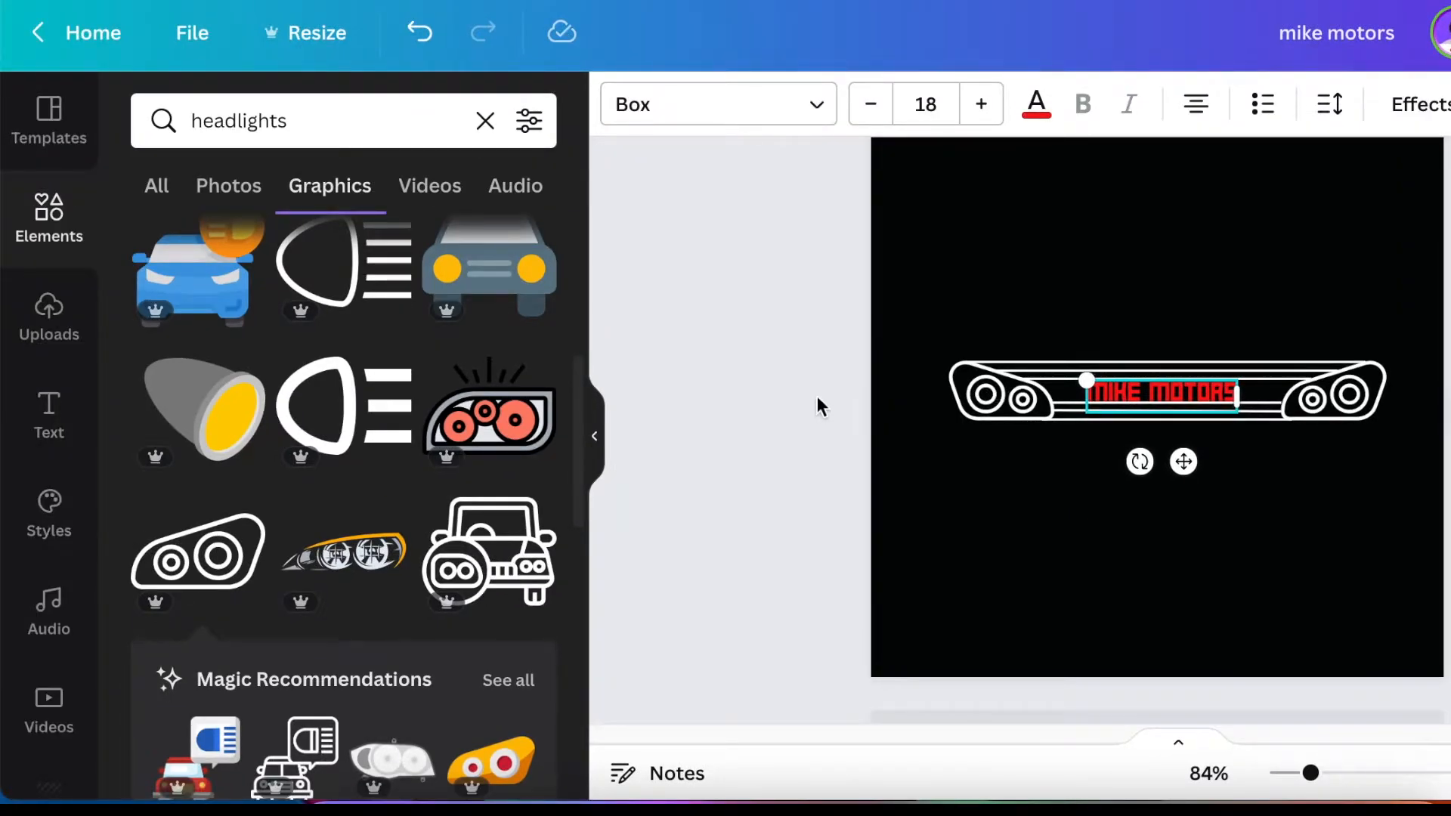
{"action": "left_click", "coordinate": [795, 338]}
- Add a line just below the left headlight and shorten it to about the headlight's width
{"action": "left_click", "coordinate": [55, 219]}
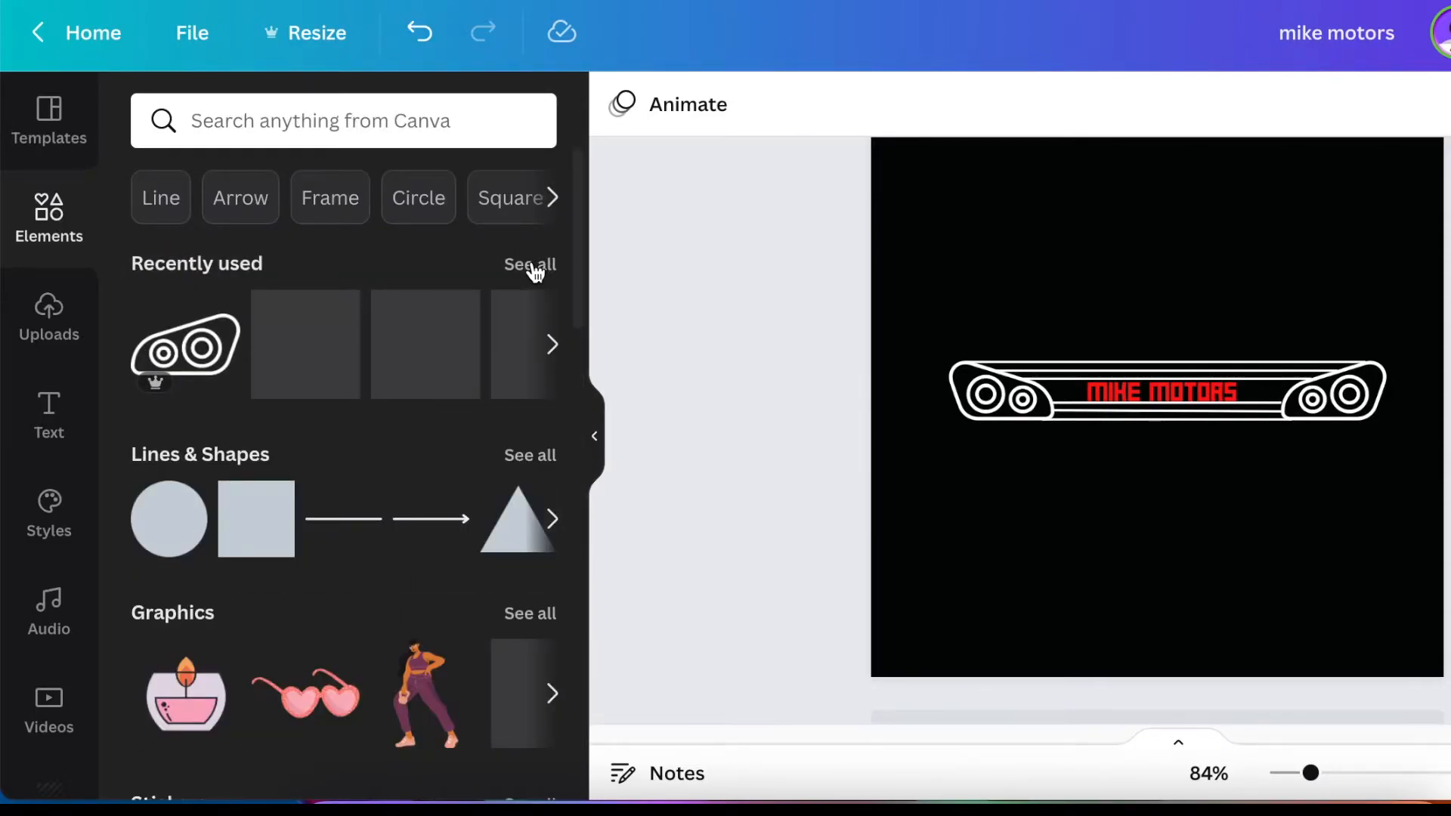
{"action": "left_click", "coordinate": [534, 456]}
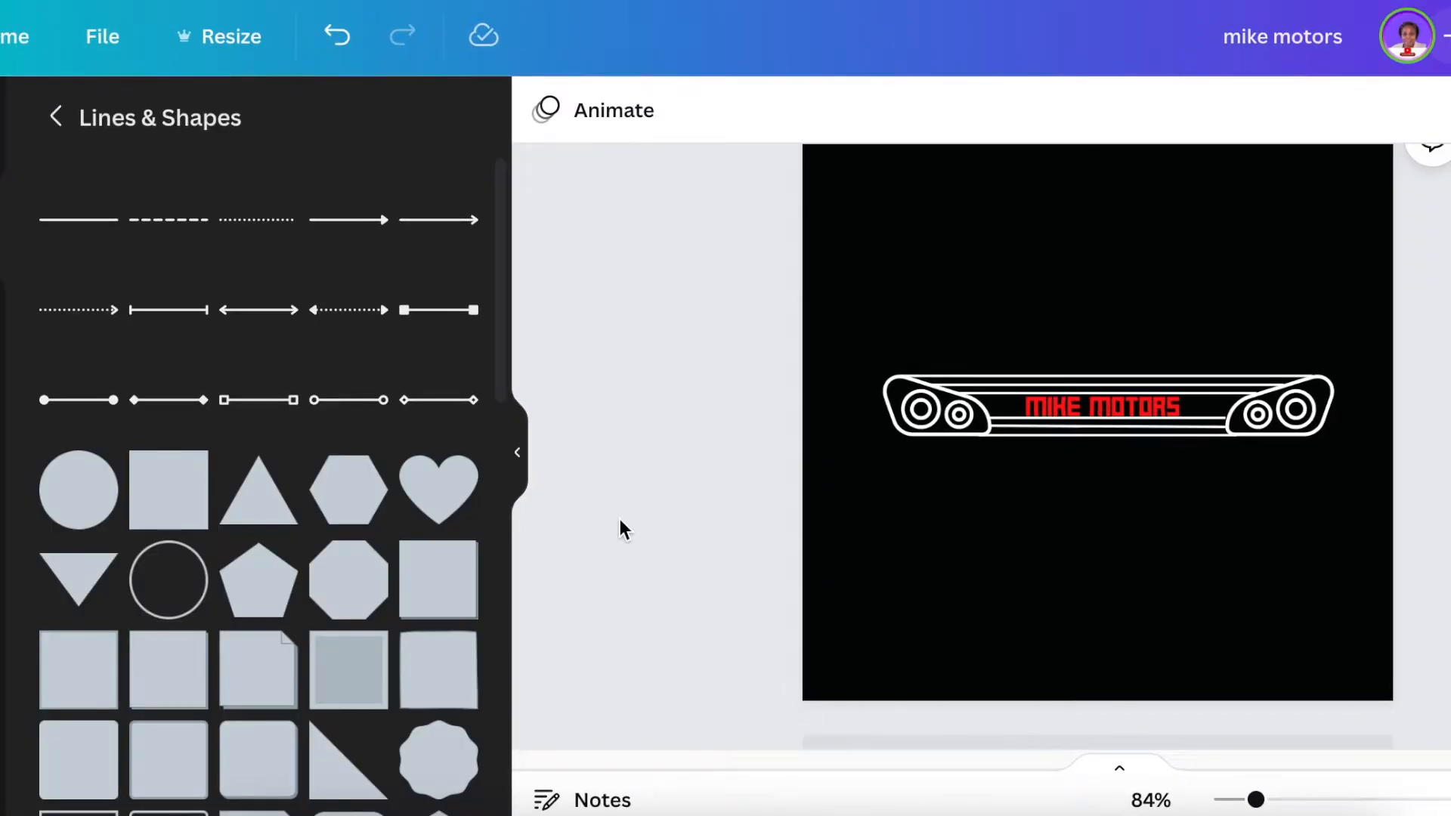
{"action": "key", "text": "l"}
{"action": "left_click_drag", "start_coordinate": [1122, 458], "coordinate": [1015, 503]}
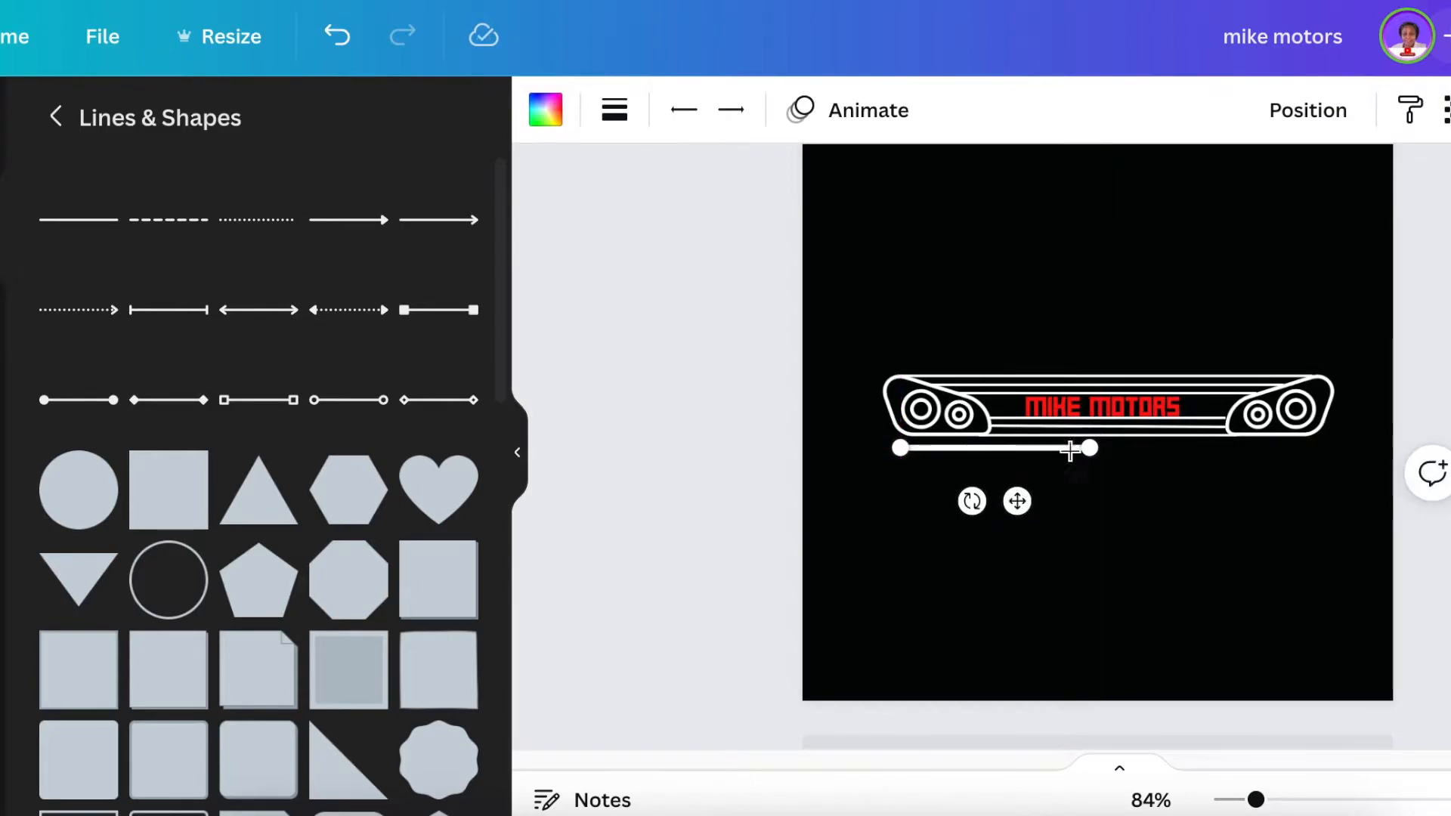
{"action": "left_click_drag", "start_coordinate": [1091, 449], "coordinate": [988, 448]}
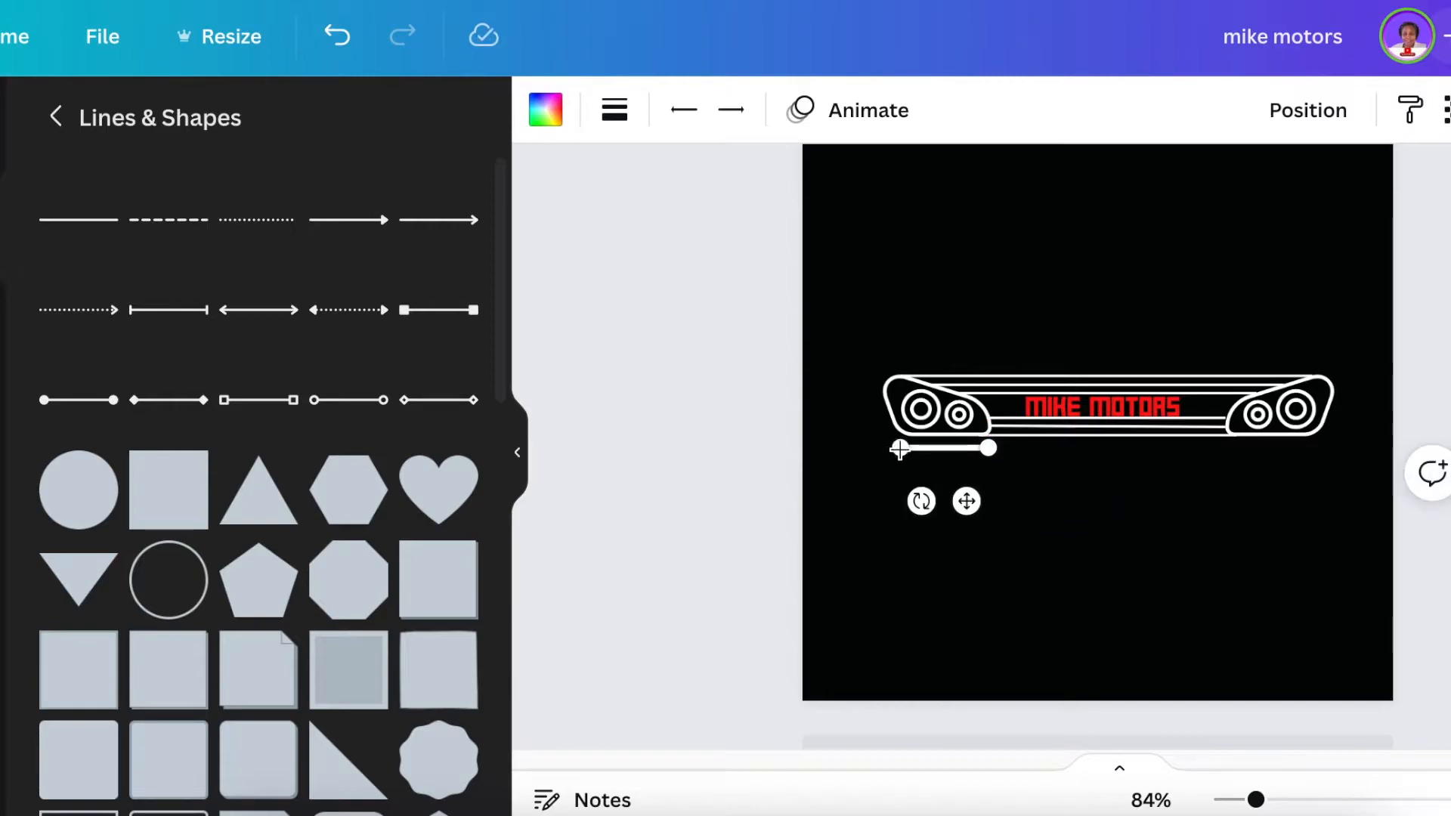
- Give the line under the left headlight rounded end points and a line weight of 12
{"action": "left_click", "coordinate": [615, 110]}
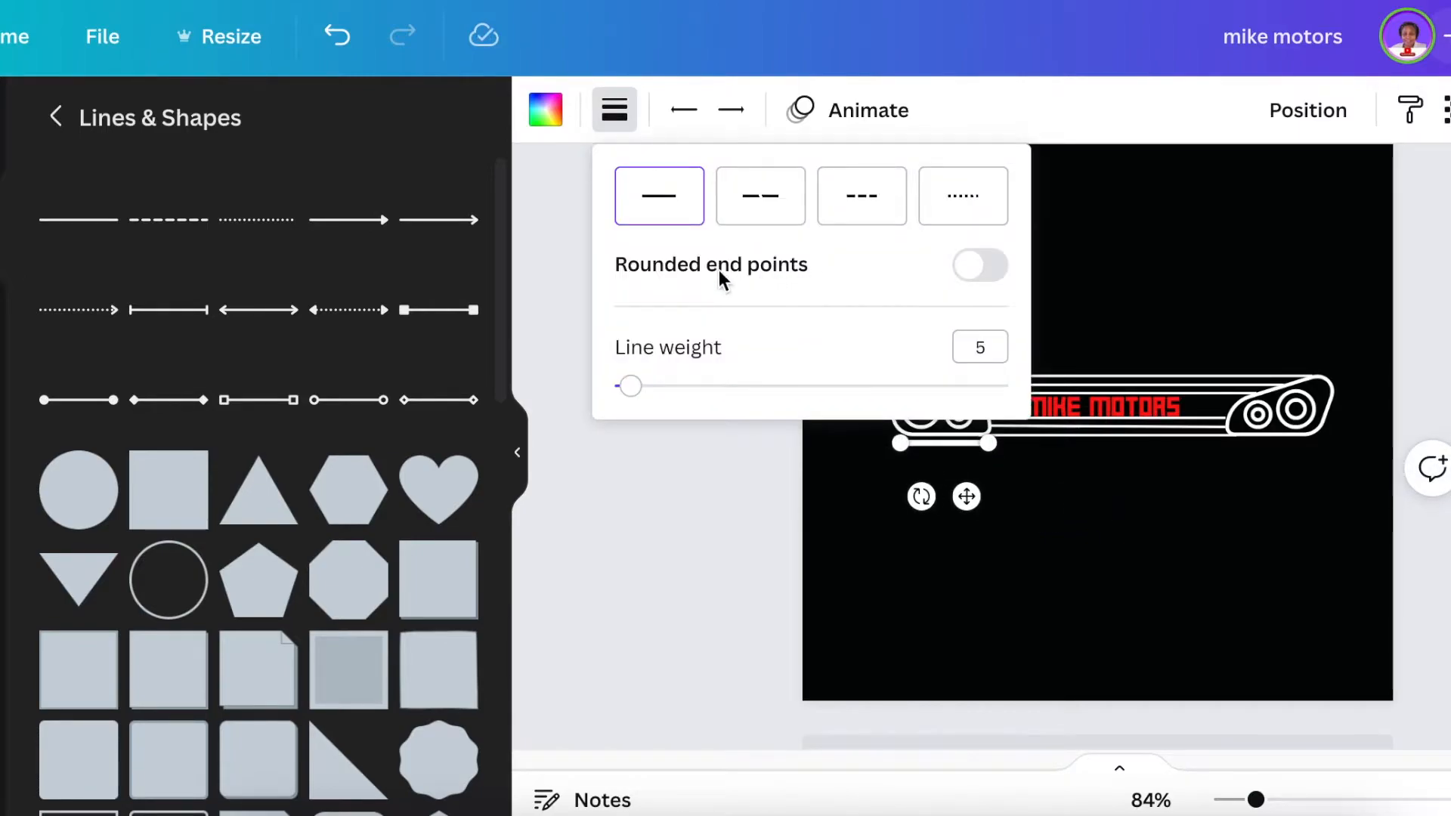
{"action": "left_click", "coordinate": [980, 265]}
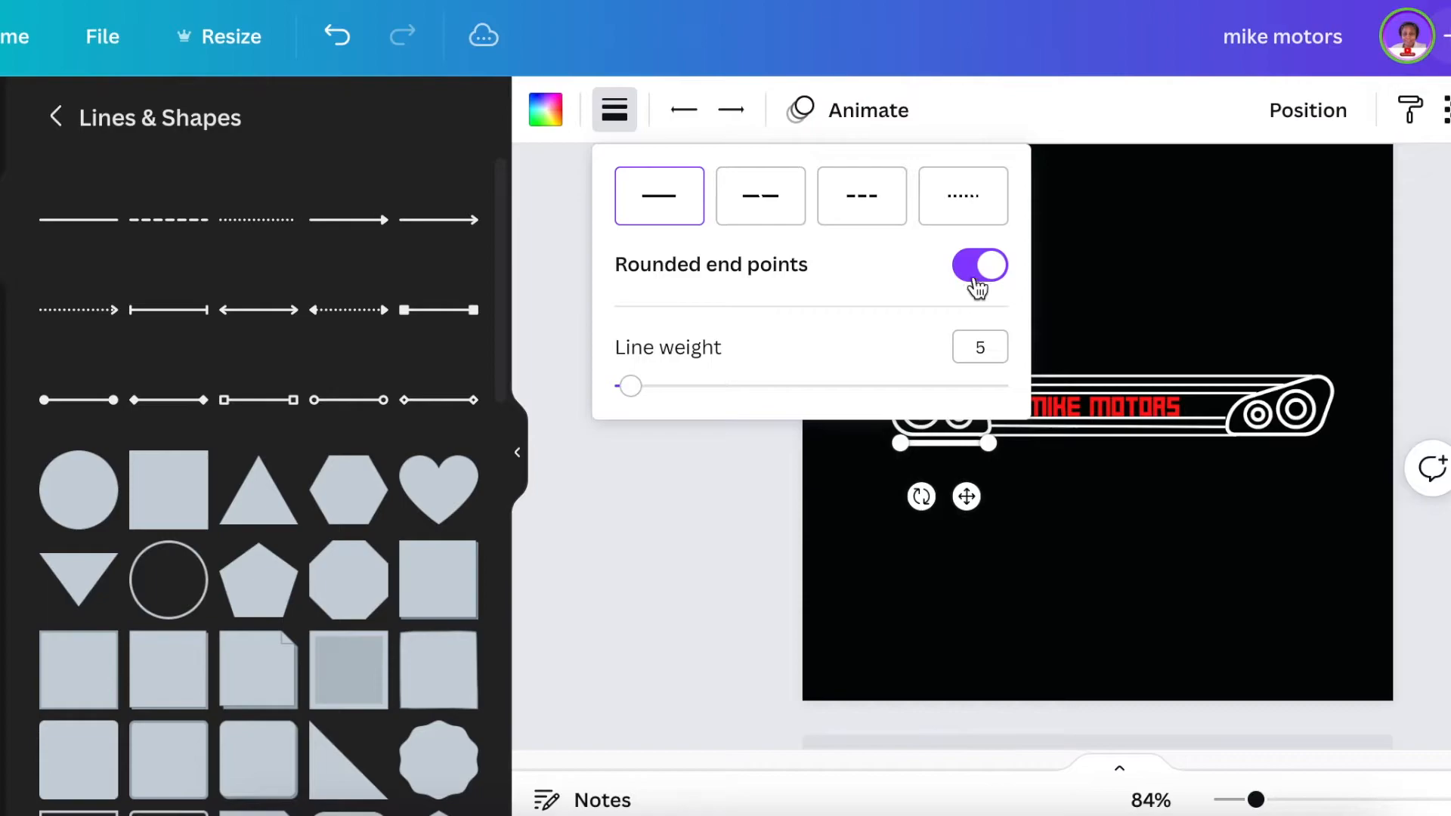
{"action": "left_click_drag", "start_coordinate": [630, 387], "coordinate": [662, 395]}
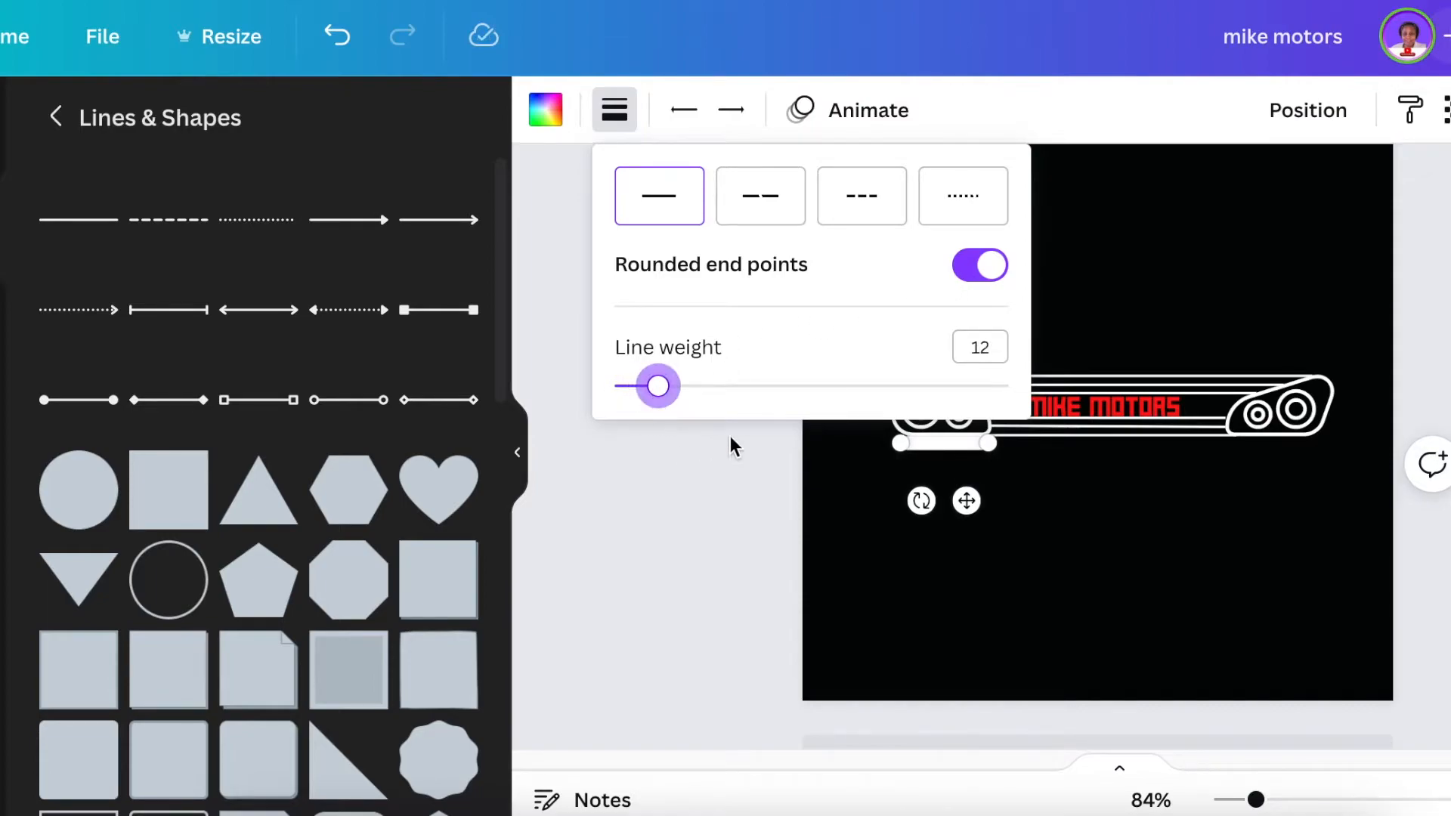
{"action": "left_click", "coordinate": [658, 502]}
- Nudge the thick rounded line down slightly to leave a small gap below the left headlight
{"action": "left_click", "coordinate": [949, 499]}
{"action": "left_click", "coordinate": [942, 447]}
{"action": "key", "text": "Down"}
{"action": "key", "text": "Down"}
{"action": "key", "text": "Down"}
{"action": "key", "text": "Down"}
{"action": "key", "text": "Down"}
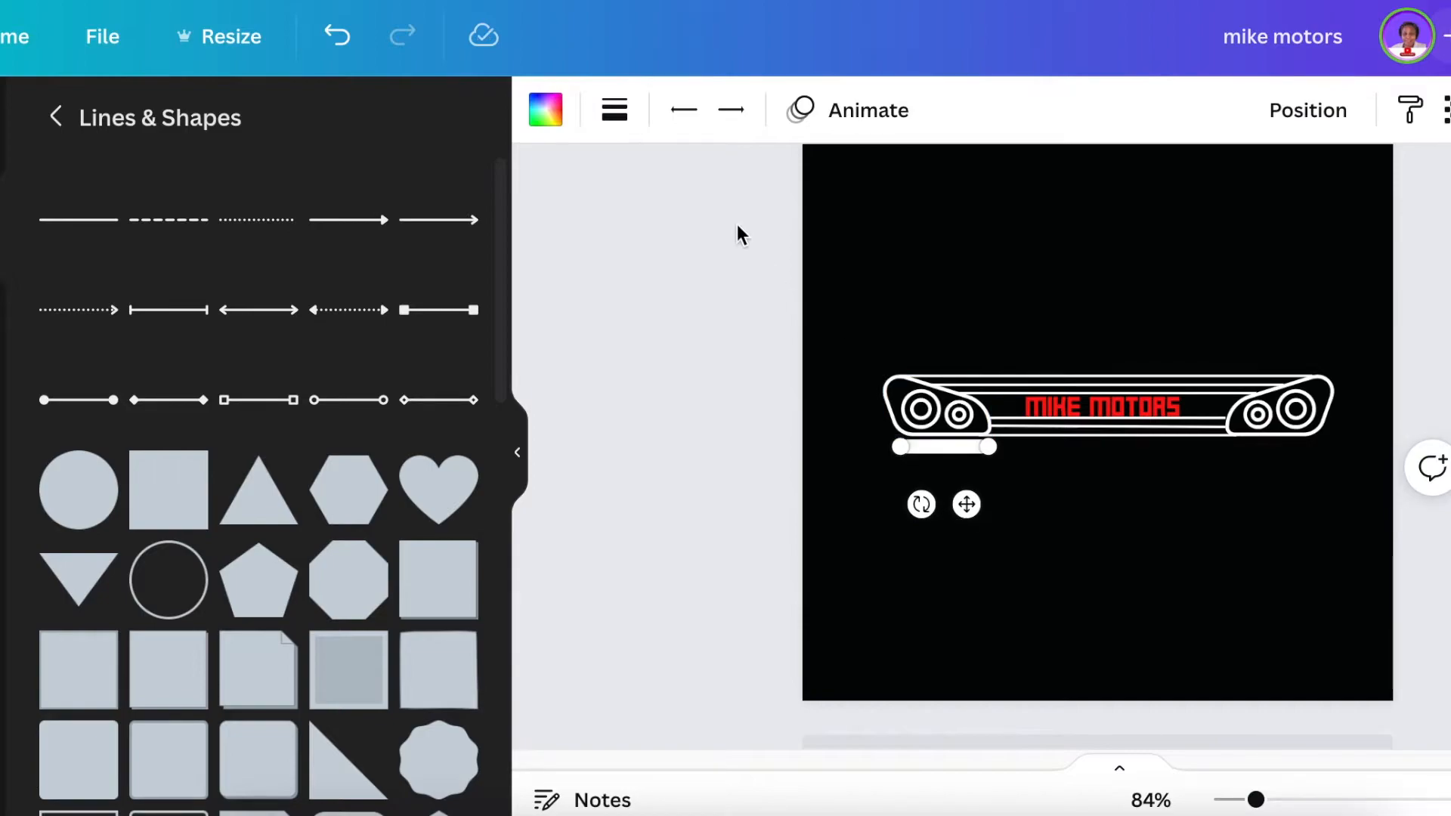
- Colour the rounded line orange and place a copy of it at the same height below the right headlight
{"action": "left_click", "coordinate": [615, 113]}
{"action": "left_click", "coordinate": [615, 117]}
{"action": "left_click", "coordinate": [547, 112]}
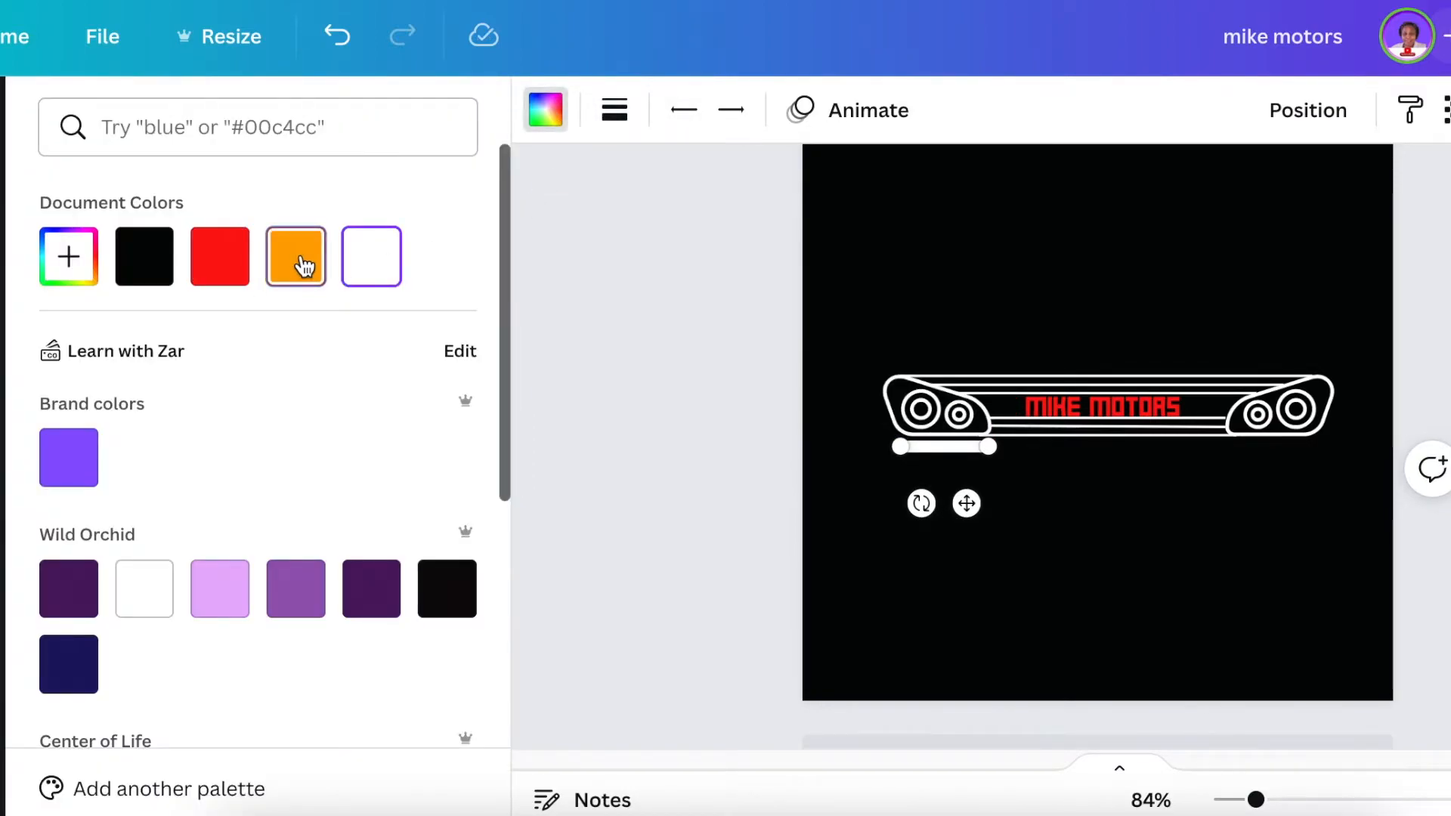
{"action": "left_click", "coordinate": [304, 266]}
{"action": "key", "text": "Escape"}
{"action": "left_click_drag", "start_coordinate": [967, 504], "coordinate": [1296, 506]}
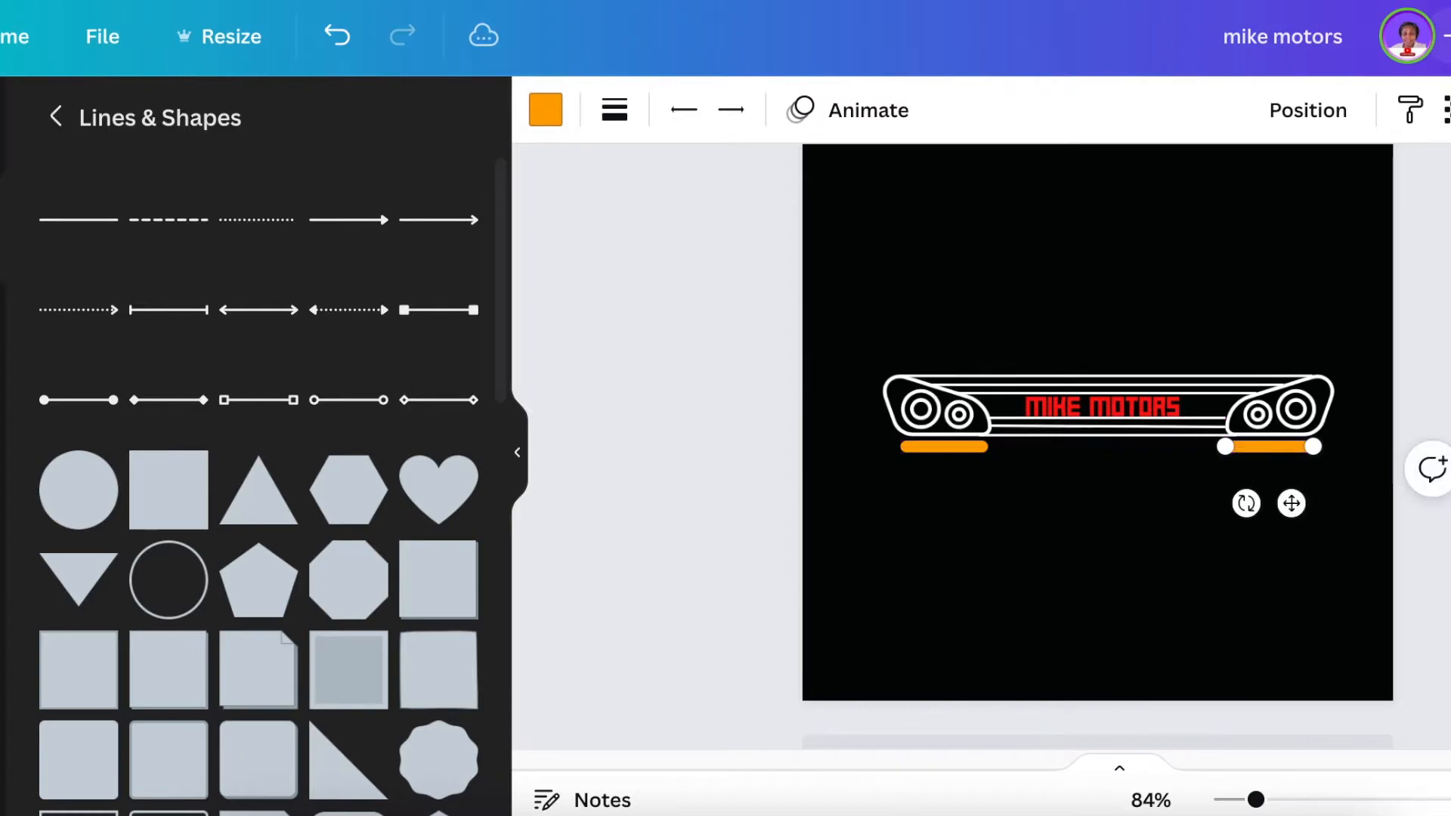
- Add the red Anton tagline "It's a service thing." between the two orange bars under the grille
{"action": "left_click", "coordinate": [1436, 514]}
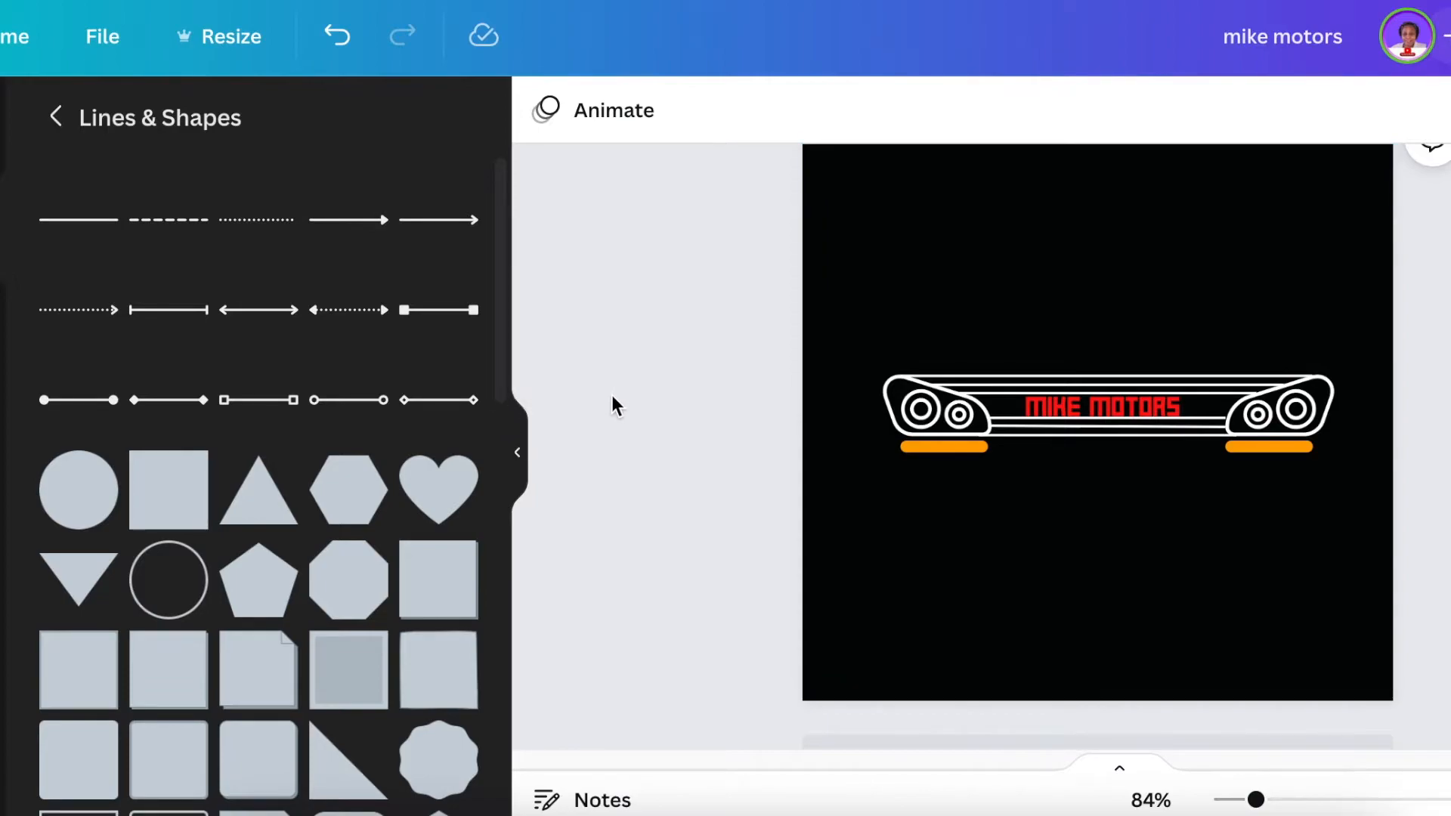
{"action": "key", "text": "t"}
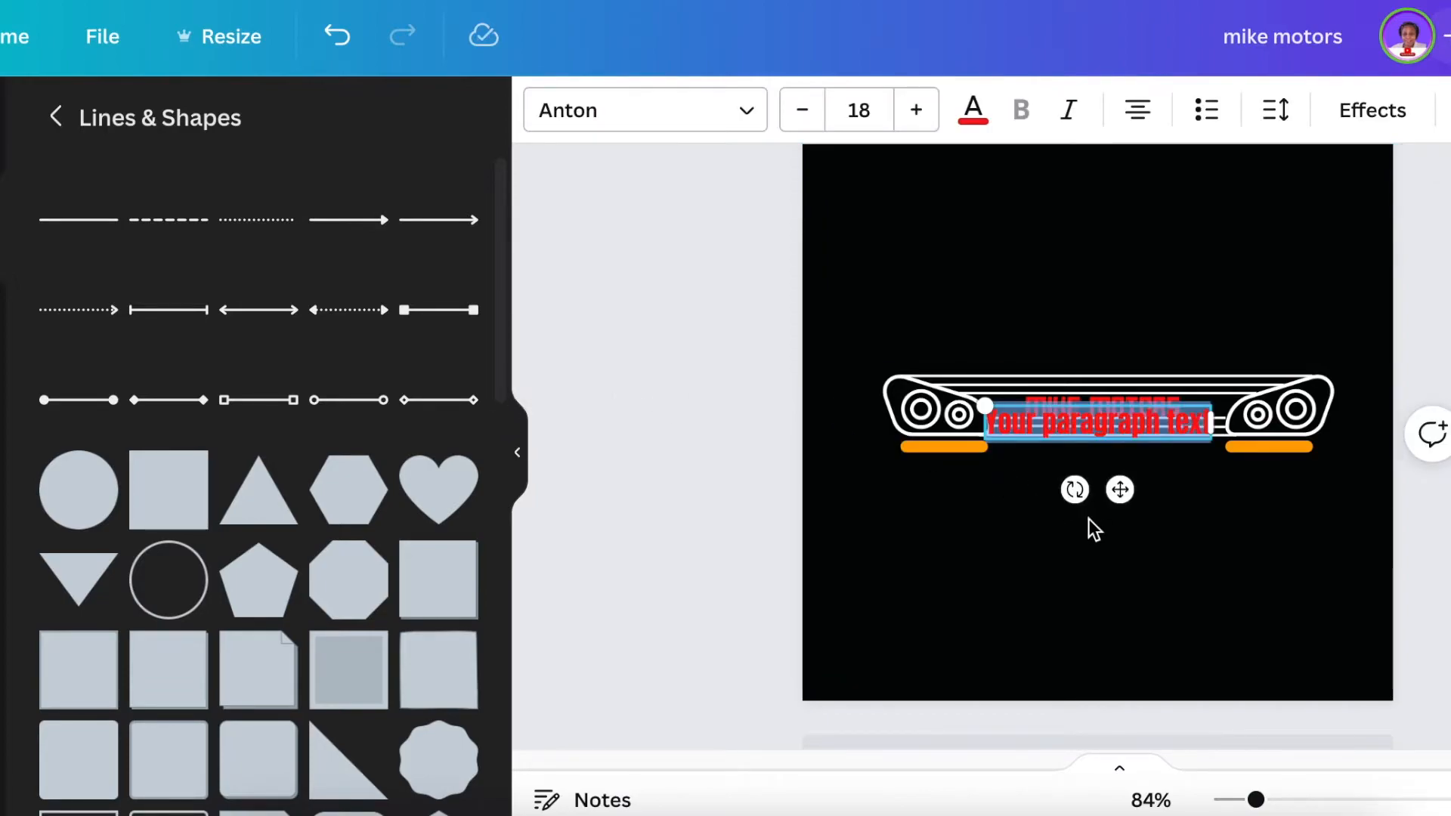
{"action": "left_click_drag", "start_coordinate": [1122, 516], "coordinate": [1132, 526]}
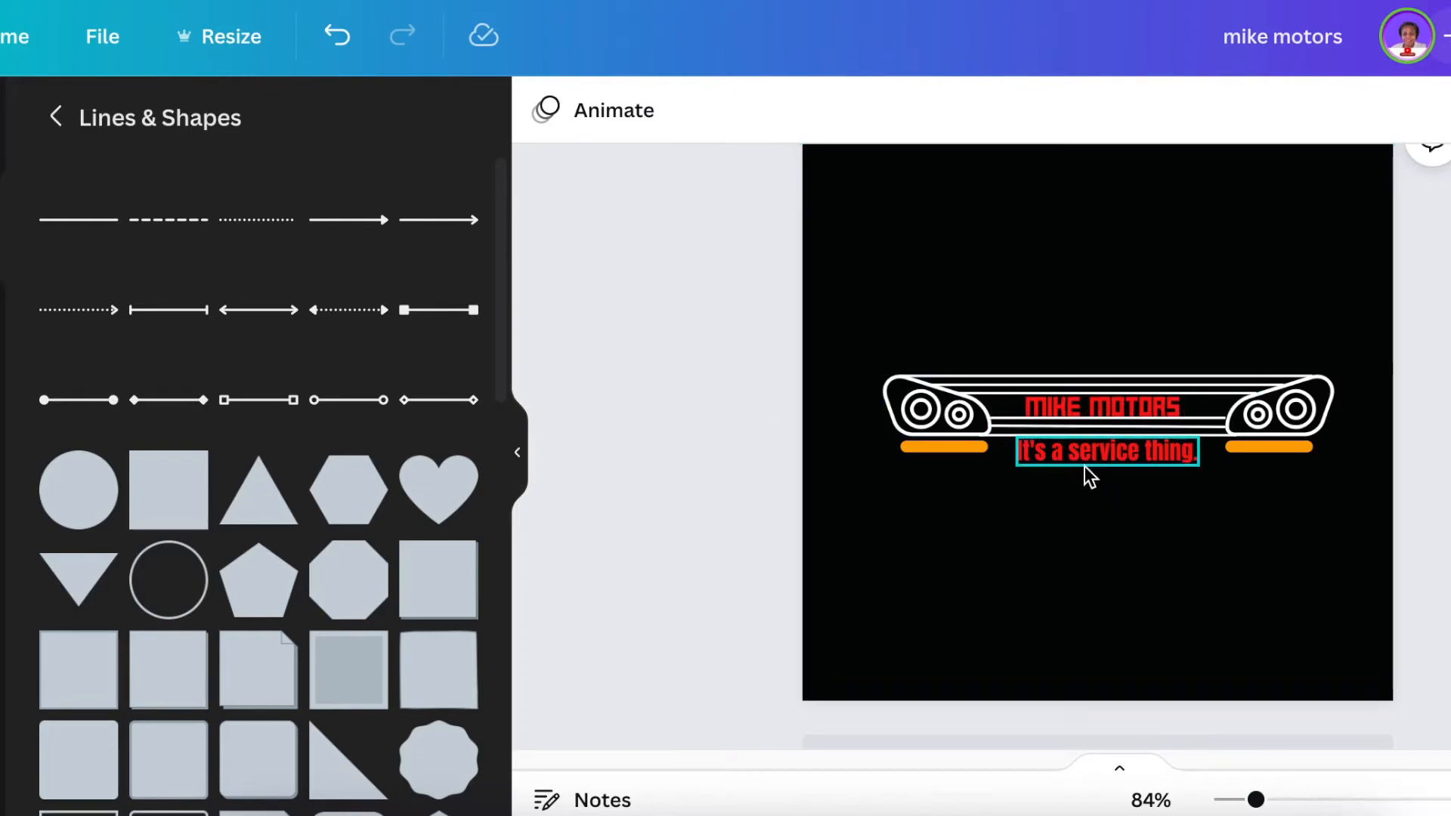
- Move the tagline and the MIKE MOTORS text below the car front, with the company name directly above the tagline
{"action": "scroll", "coordinate": [1209, 608], "scroll_direction": "up", "scroll_amount": 3}
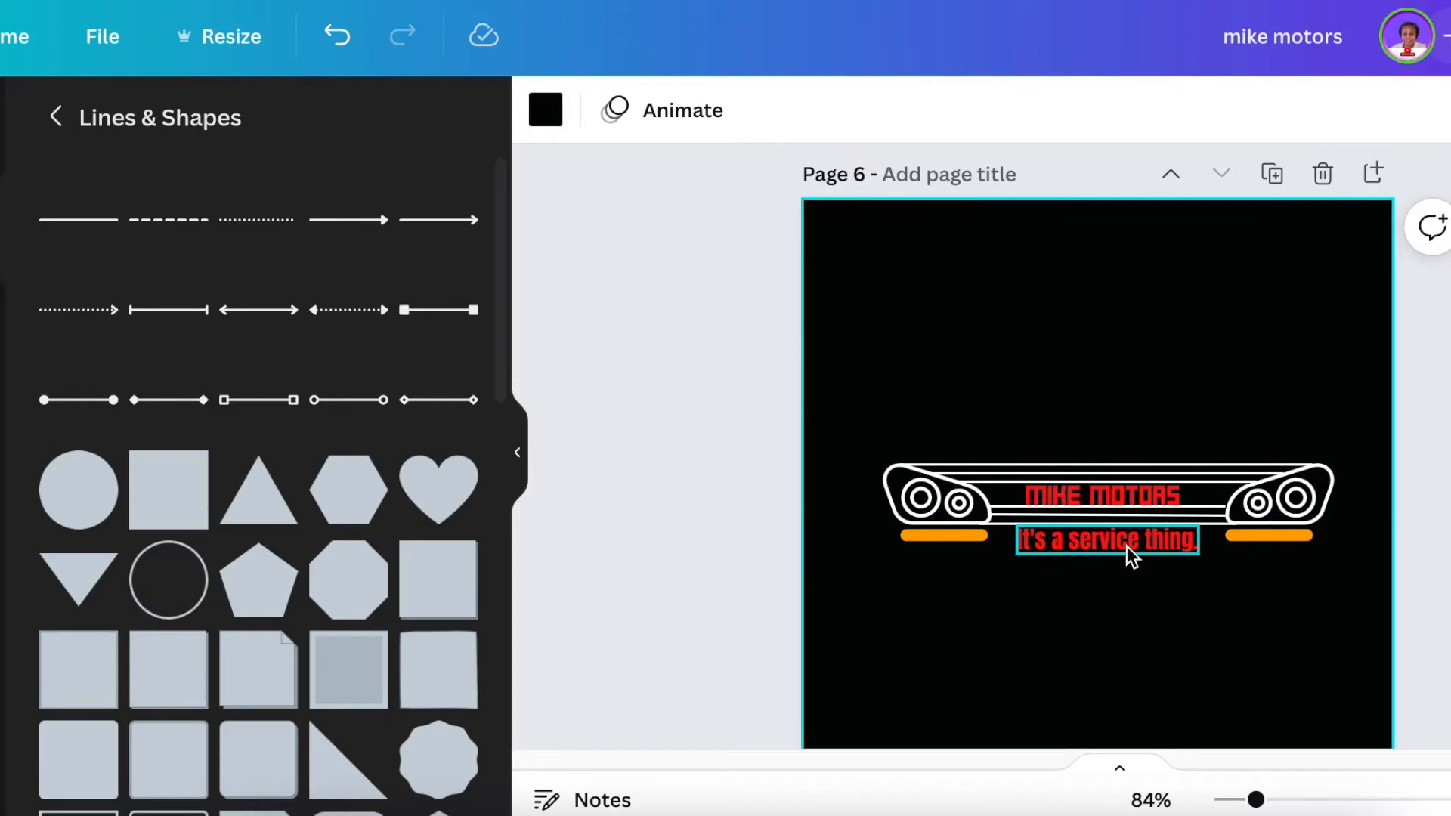
{"action": "left_click", "coordinate": [1127, 551]}
{"action": "left_click_drag", "start_coordinate": [1127, 550], "coordinate": [1136, 650]}
{"action": "left_click", "coordinate": [1122, 498]}
{"action": "left_click_drag", "start_coordinate": [1123, 498], "coordinate": [1125, 609]}
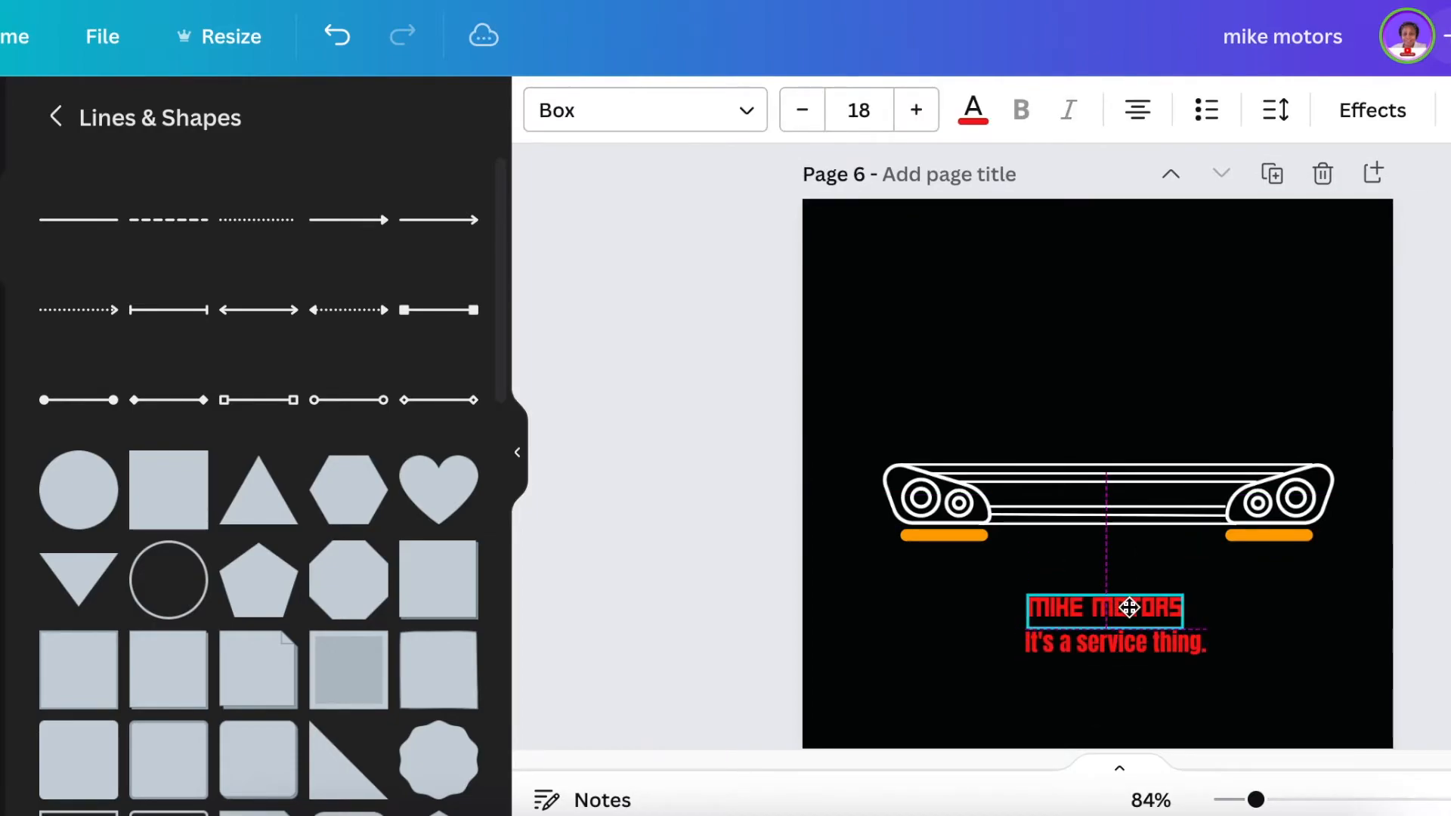
- Delete the orange bars below both headlights
{"action": "left_click", "coordinate": [961, 552]}
{"action": "key", "text": "Delete"}
{"action": "left_click", "coordinate": [1268, 543]}
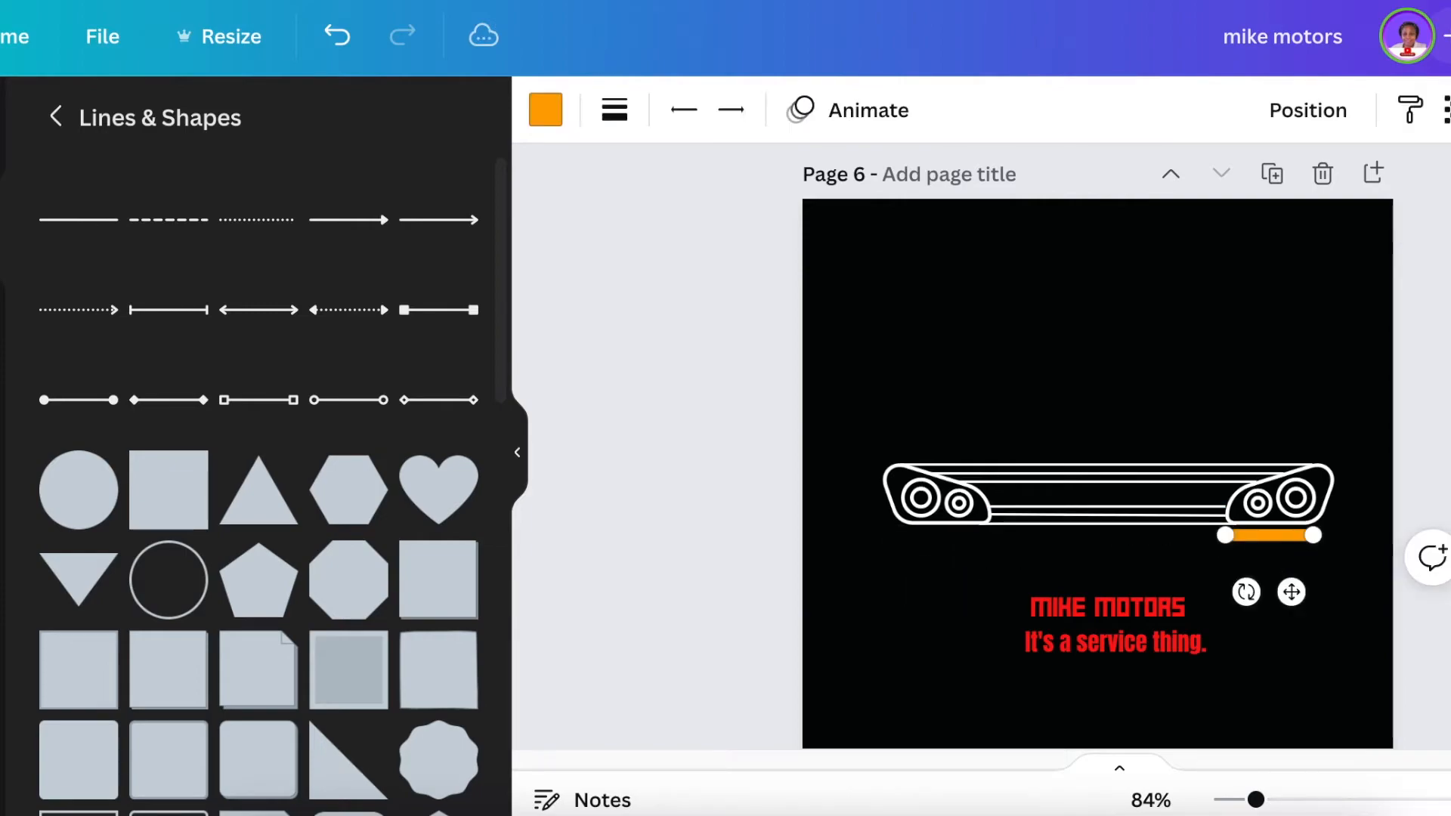
{"action": "key", "text": "Delete"}
{"action": "left_click", "coordinate": [801, 540]}
{"action": "left_click", "coordinate": [691, 538]}
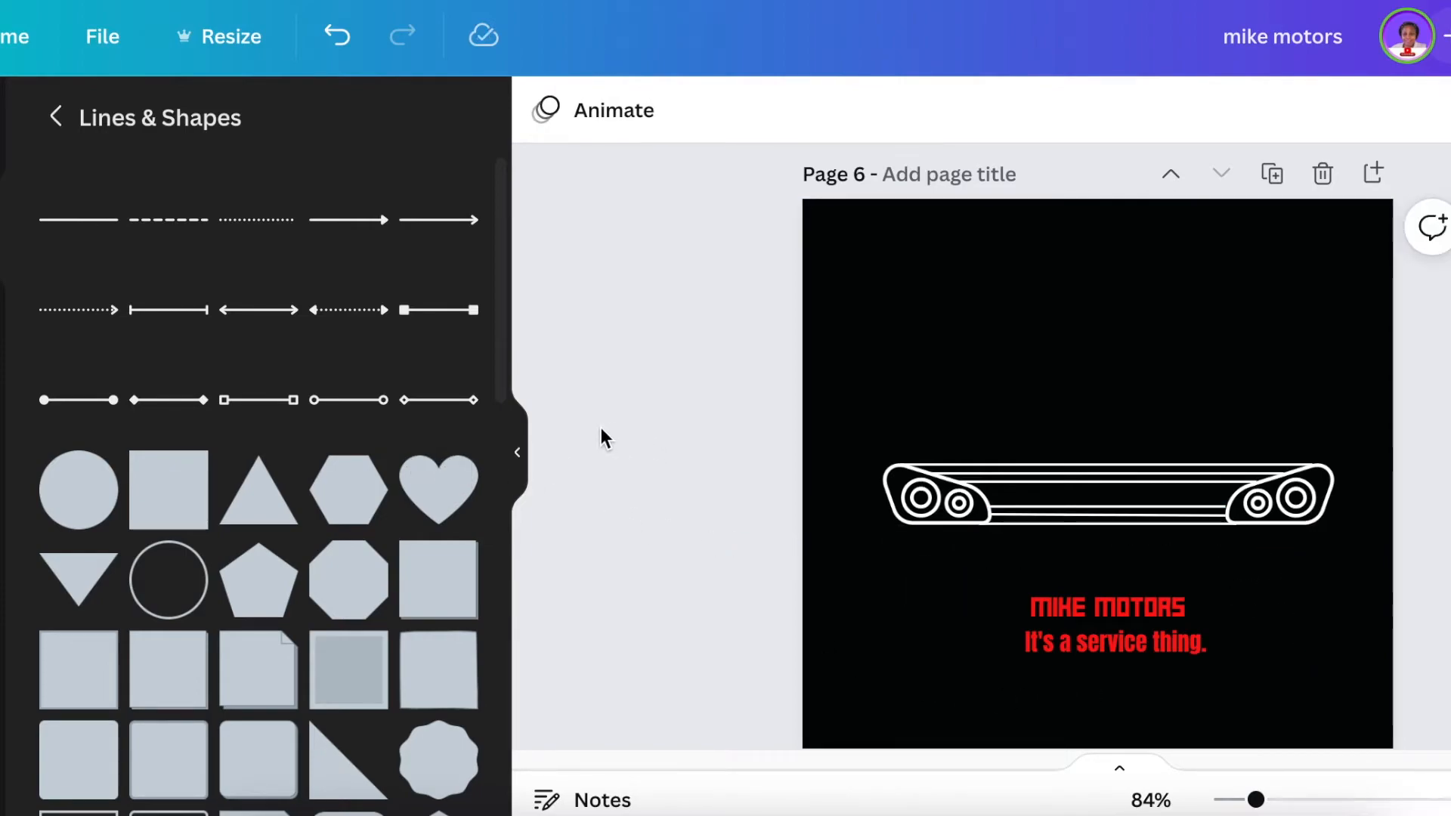
- Add a solid circle, shrink it to the grille's height, centre it on the grille and colour it black
{"action": "left_click", "coordinate": [73, 492]}
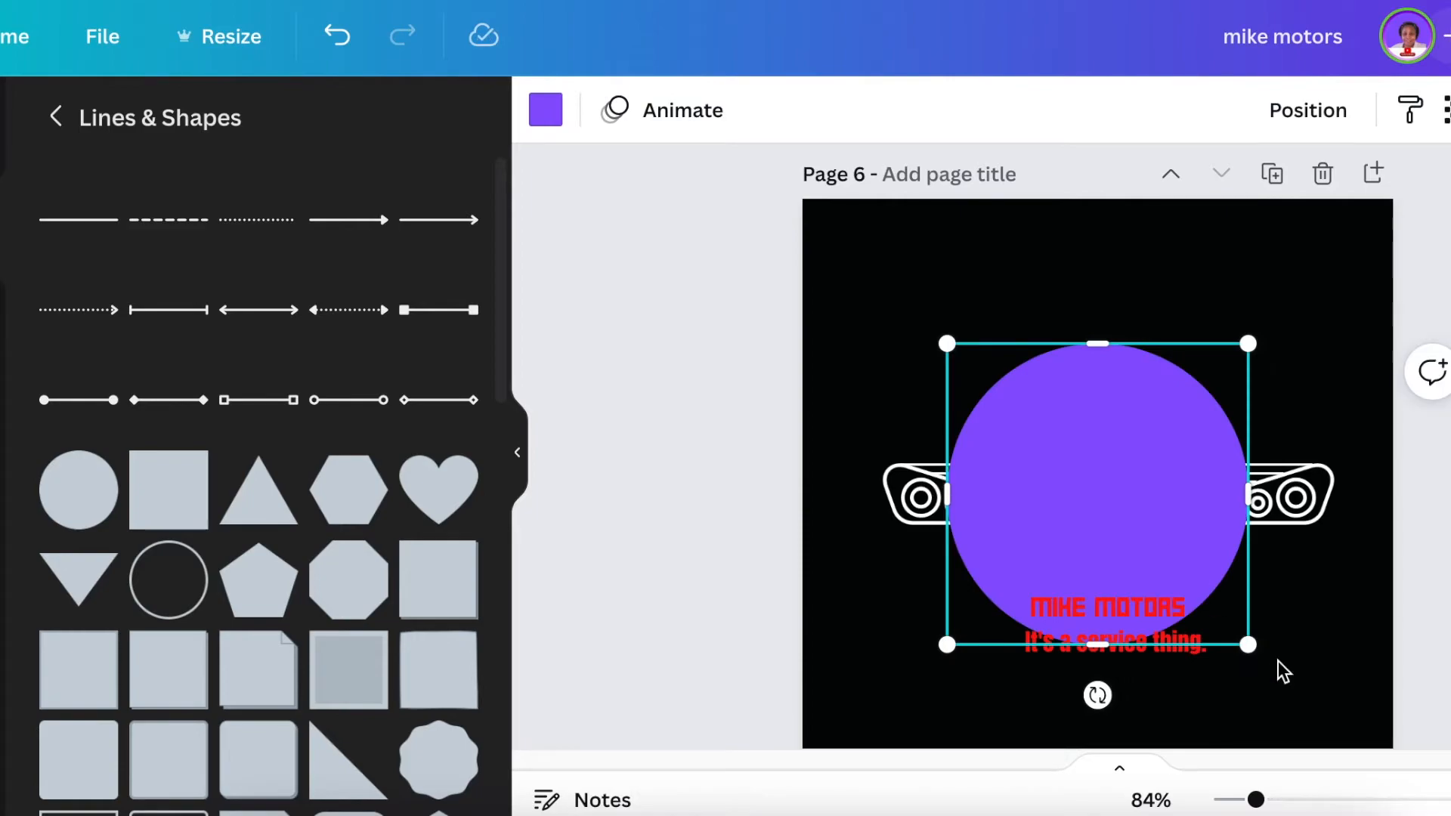
{"action": "left_click_drag", "start_coordinate": [1121, 478], "coordinate": [1017, 389]}
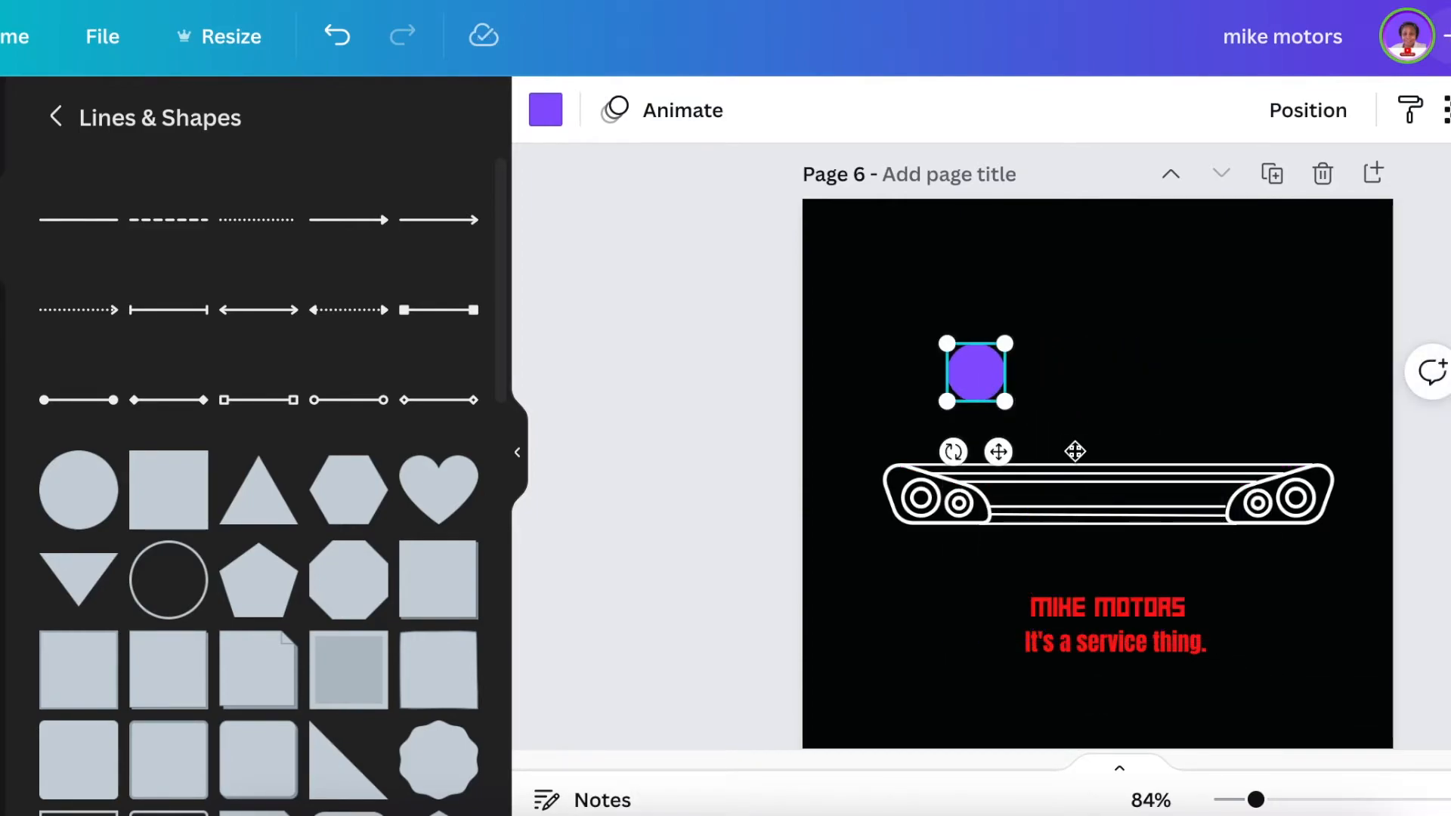
{"action": "left_click_drag", "start_coordinate": [1075, 452], "coordinate": [1103, 500]}
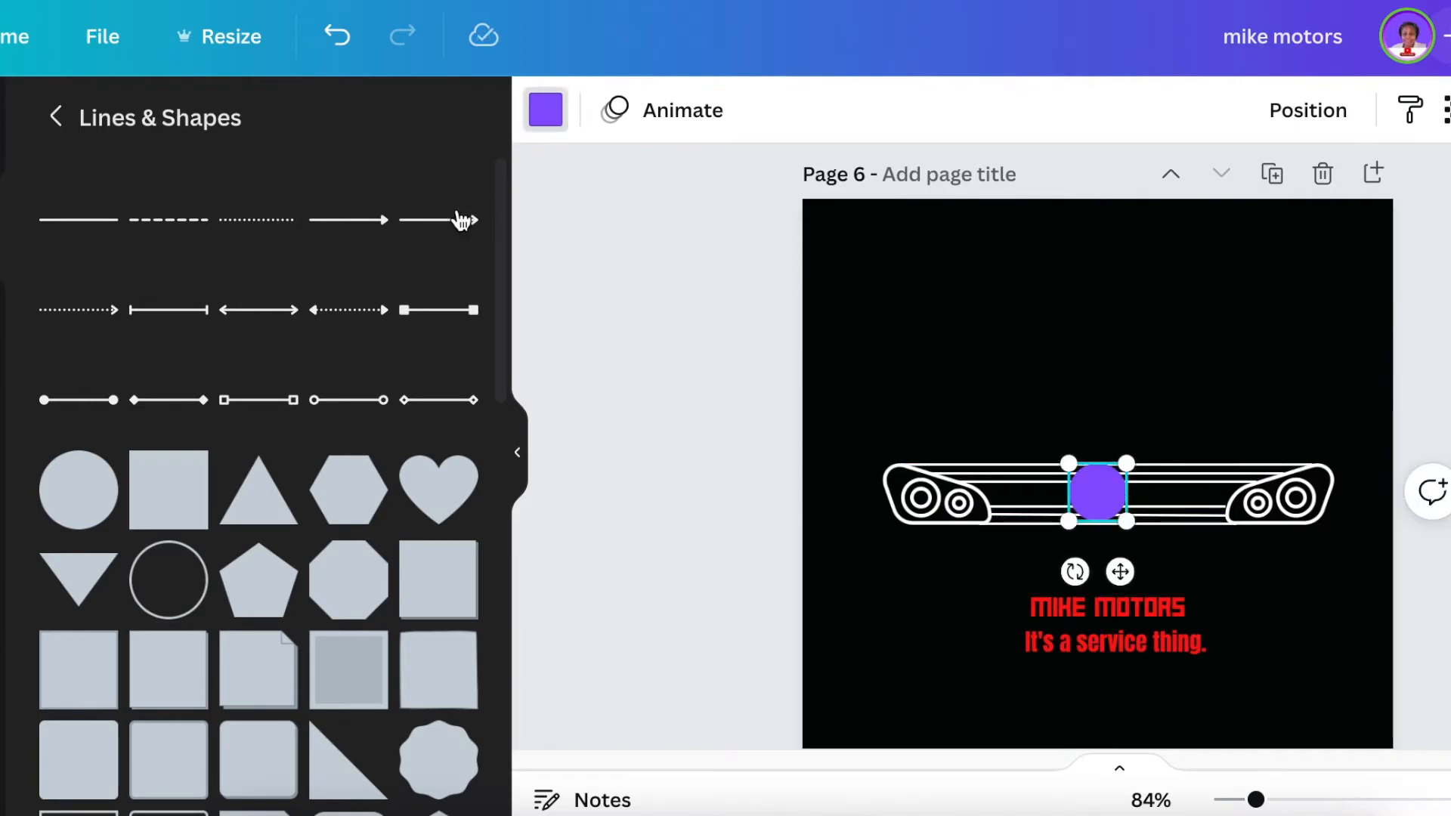
{"action": "left_click", "coordinate": [545, 109]}
{"action": "left_click", "coordinate": [143, 256]}
- Try to send the black circle to the back of the layer order
{"action": "left_click", "coordinate": [1309, 110]}
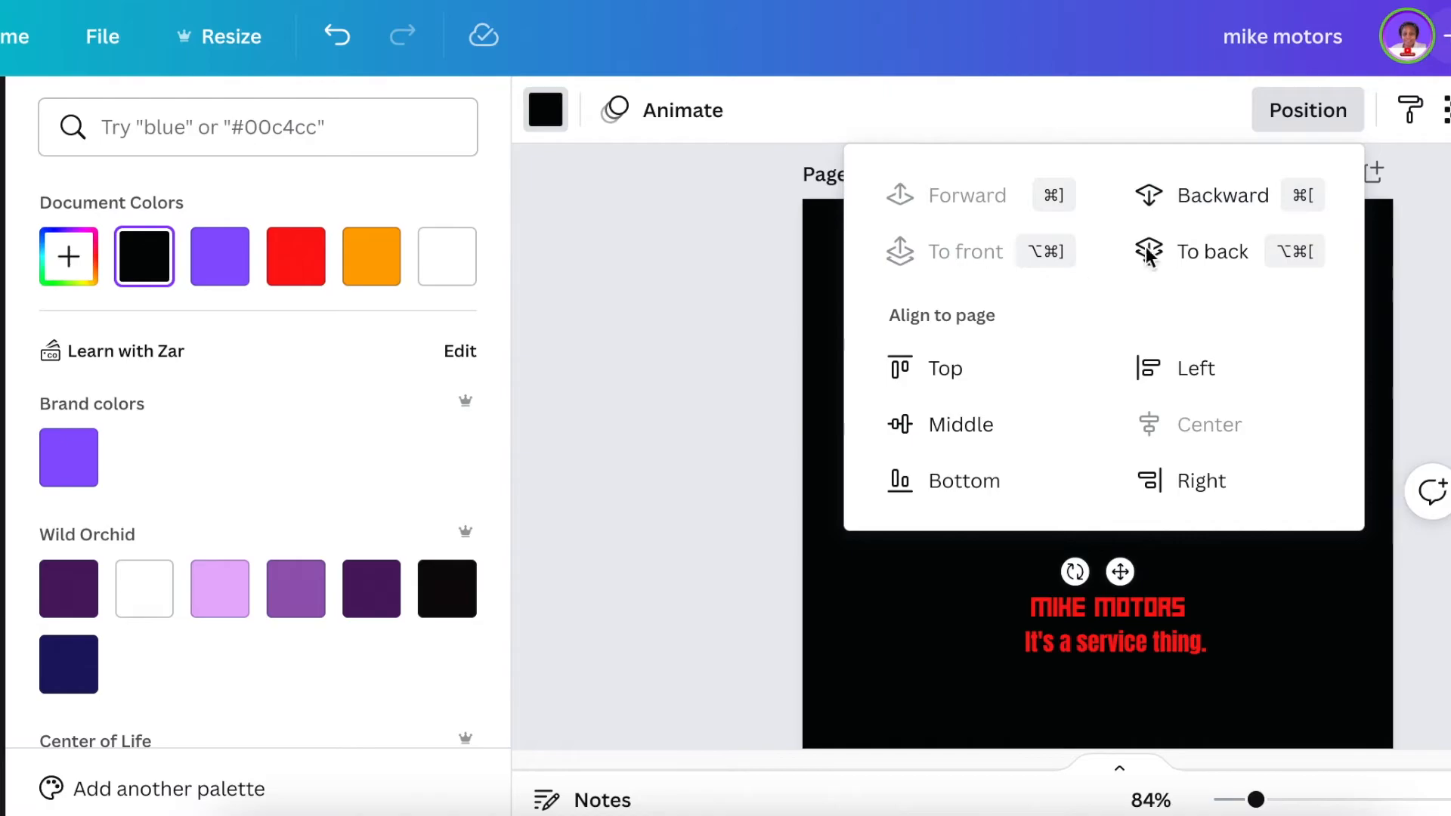
{"action": "left_click", "coordinate": [1194, 253]}
{"action": "key", "text": "super+z"}
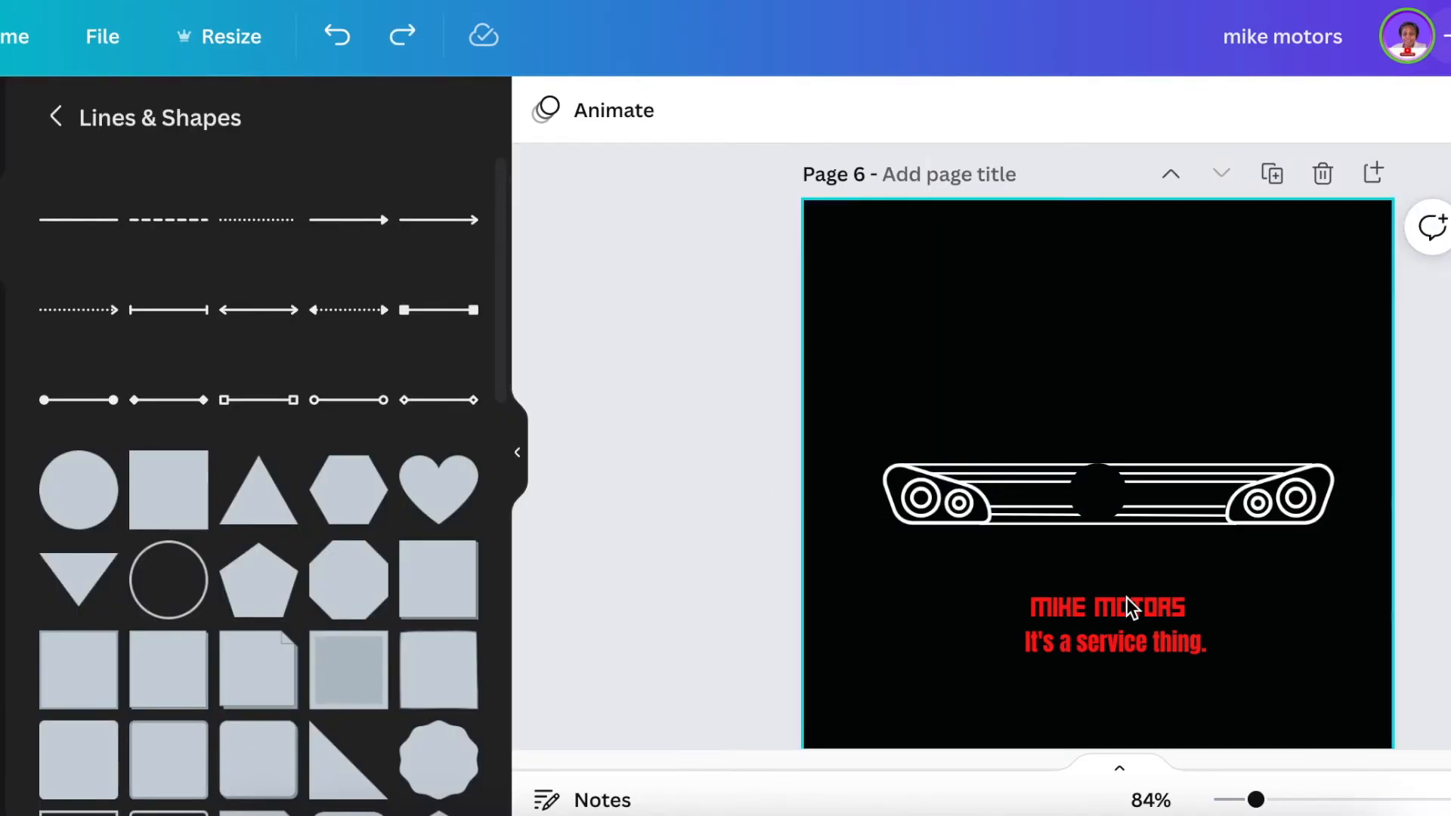
- Duplicate the MIKE MOTORS text and place the copy in the empty area below the tagline
{"action": "scroll", "coordinate": [1131, 605], "scroll_direction": "down", "scroll_amount": 2}
{"action": "left_click", "coordinate": [1086, 433]}
{"action": "key", "text": "super+d"}
{"action": "left_click_drag", "start_coordinate": [1157, 526], "coordinate": [976, 594]}
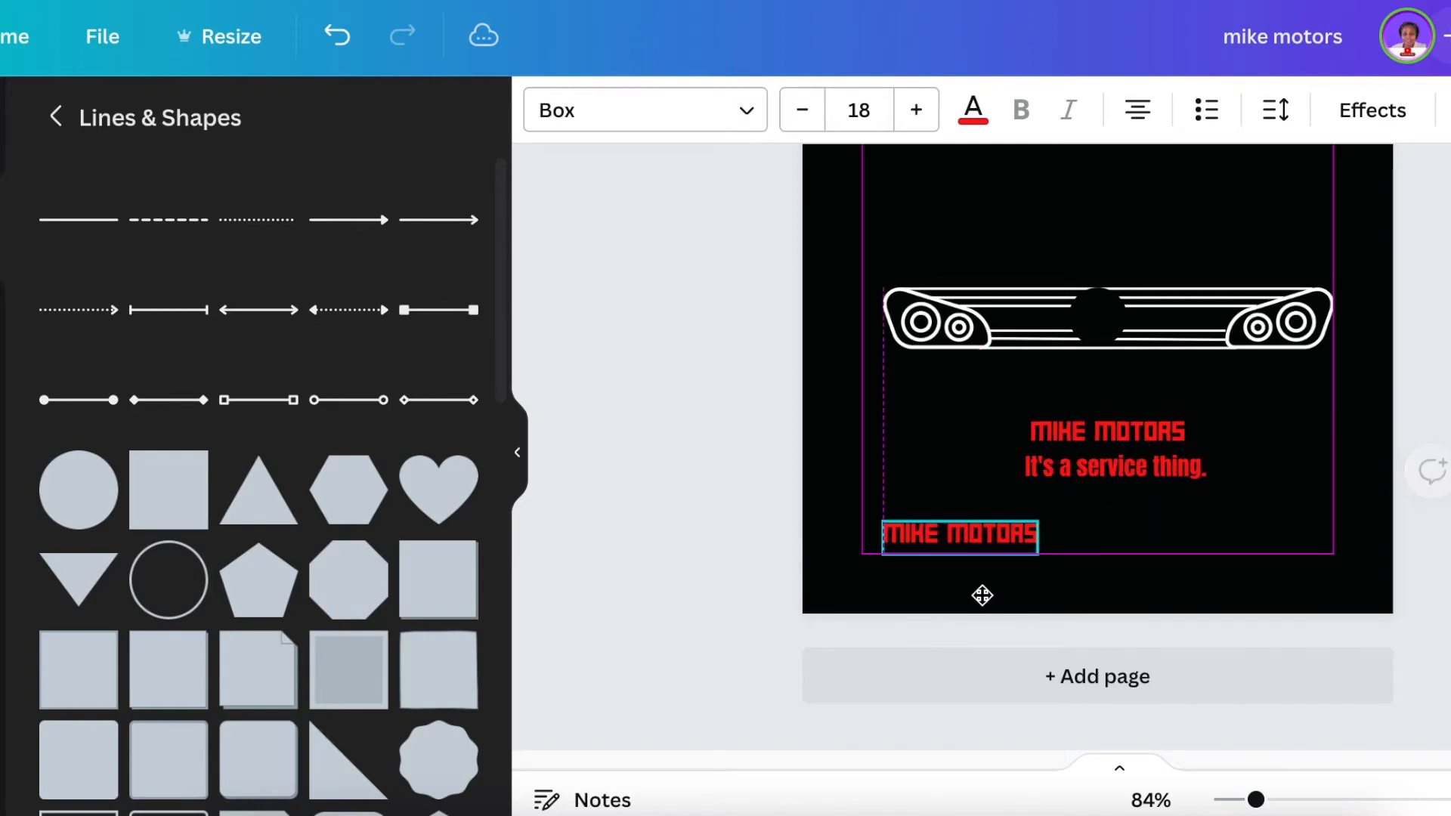
- Change the copied text to a single M, enlarge it and centre it on the black circle
{"action": "double_click", "coordinate": [986, 523]}
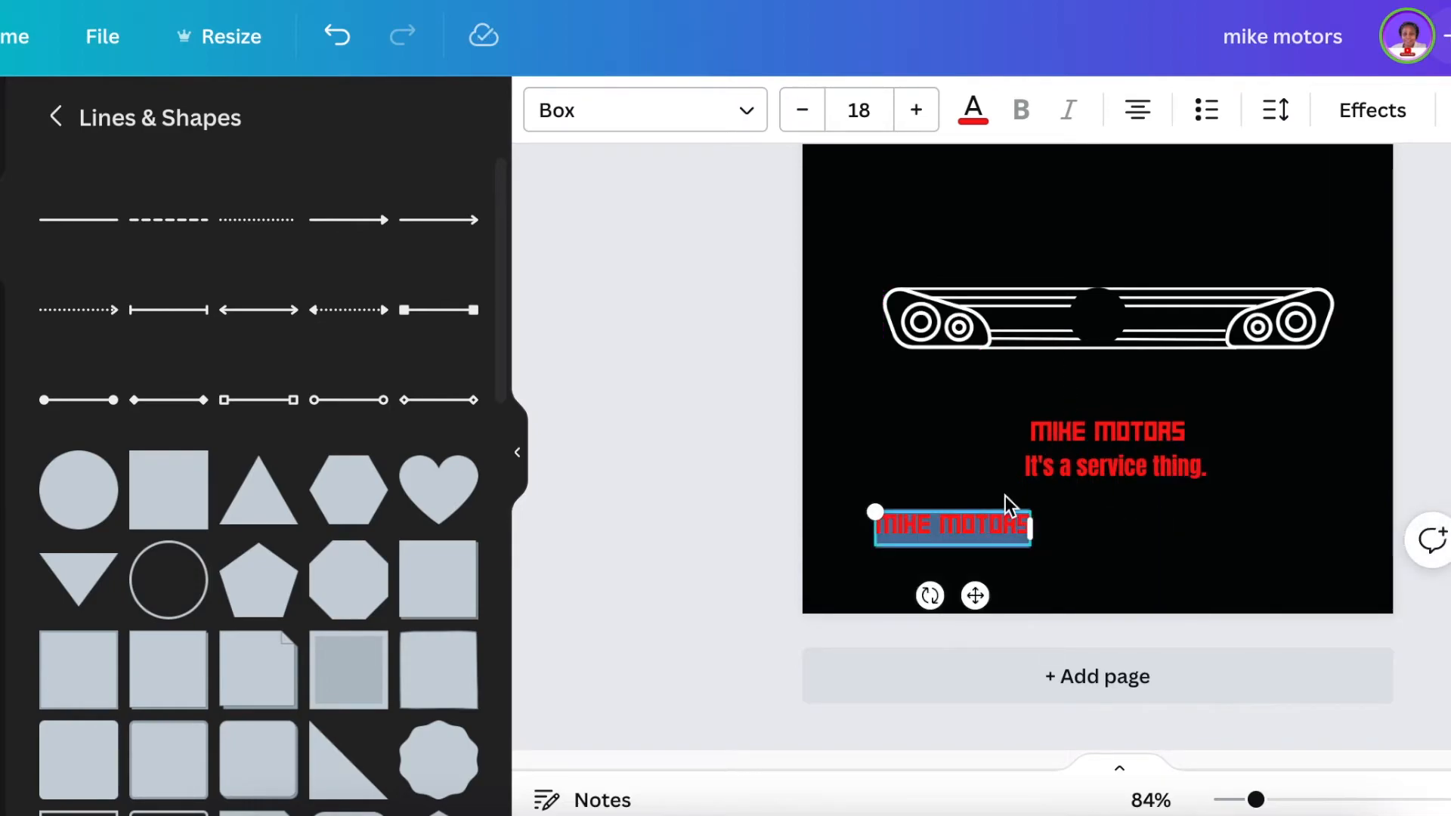
{"action": "type", "text": "M"}
{"action": "left_click_drag", "start_coordinate": [963, 600], "coordinate": [1121, 412]}
{"action": "left_click_drag", "start_coordinate": [1121, 359], "coordinate": [1118, 357]}
- Fill the grille's middle gap with evenly spaced copies of its white line, keeping the black circle and M in front
{"action": "left_click", "coordinate": [1179, 312]}
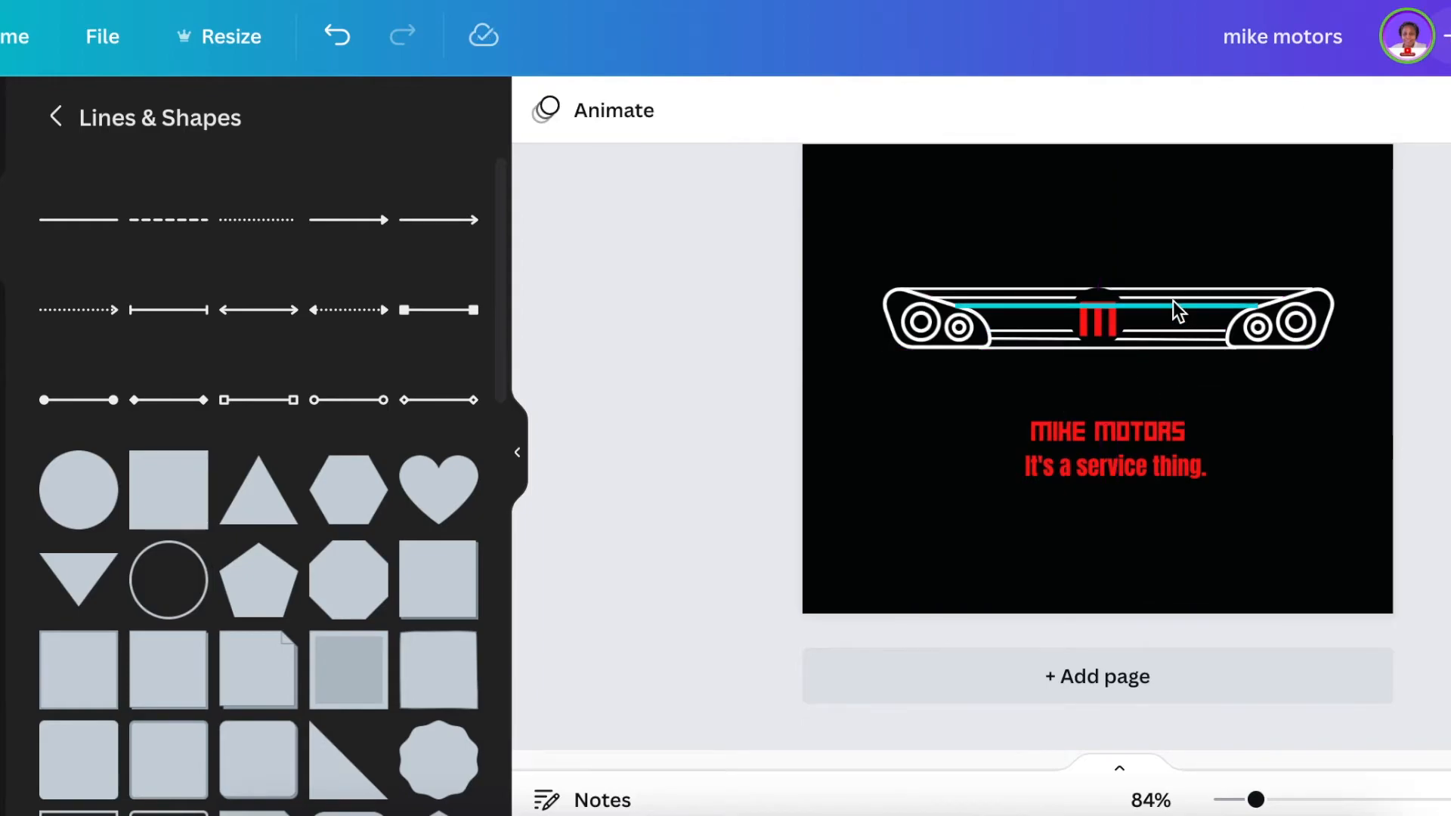
{"action": "left_click", "coordinate": [1179, 311]}
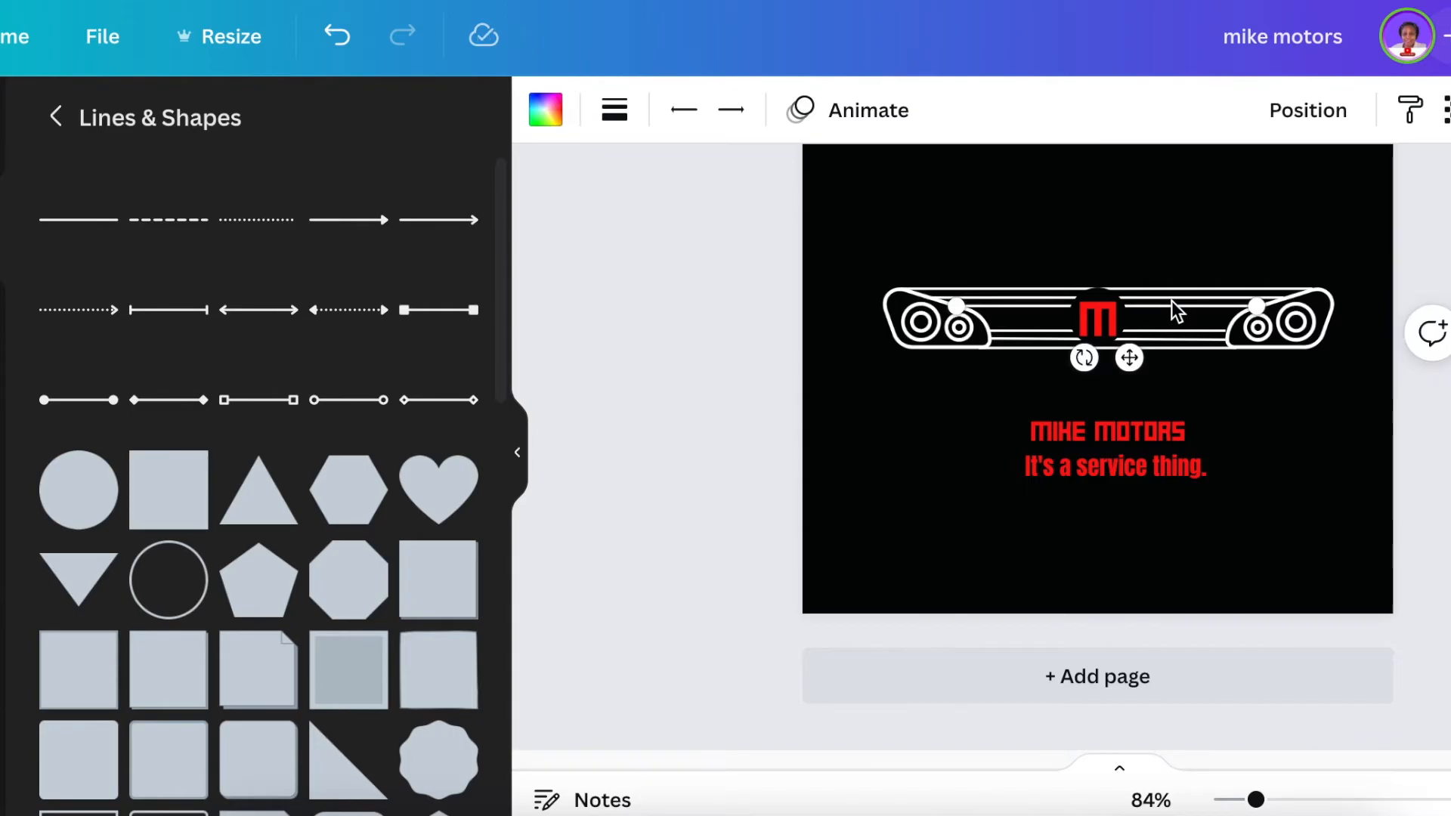
{"action": "left_click_drag", "start_coordinate": [1129, 357], "coordinate": [1152, 381]}
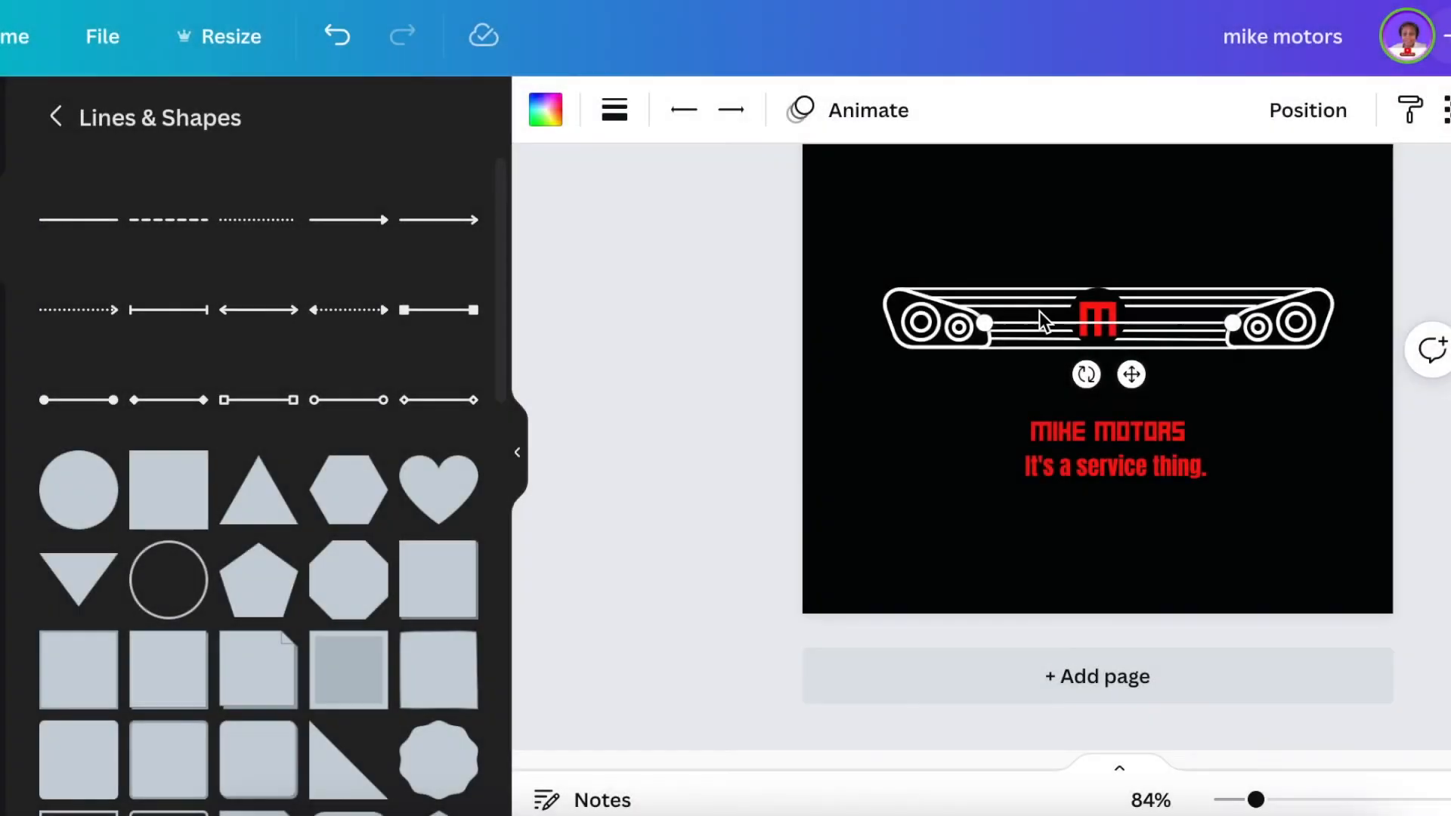
{"action": "key", "text": "super+d"}
{"action": "left_click_drag", "start_coordinate": [1161, 400], "coordinate": [1136, 369]}
{"action": "left_click", "coordinate": [799, 350]}
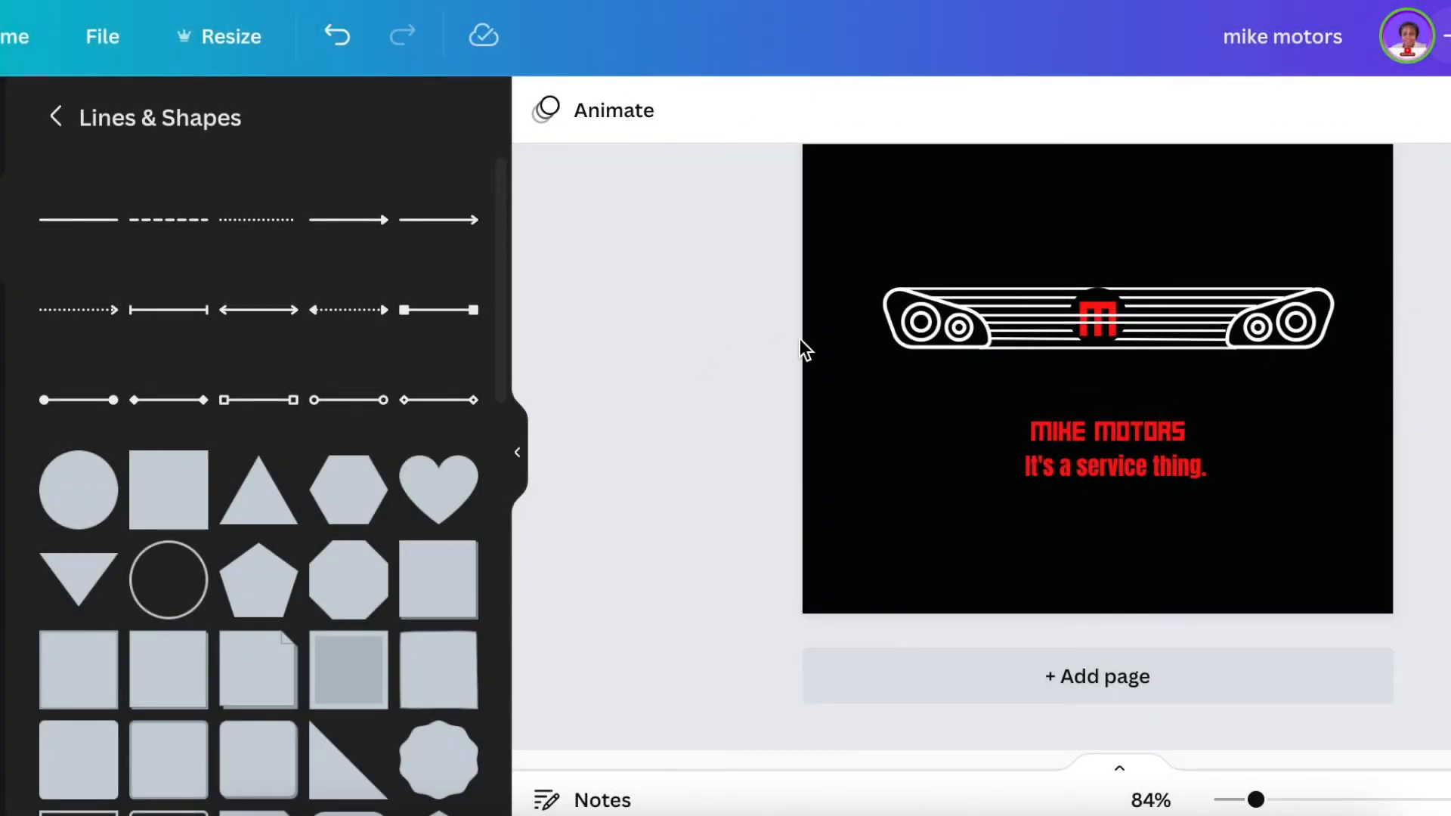
{"action": "left_click", "coordinate": [1102, 318]}
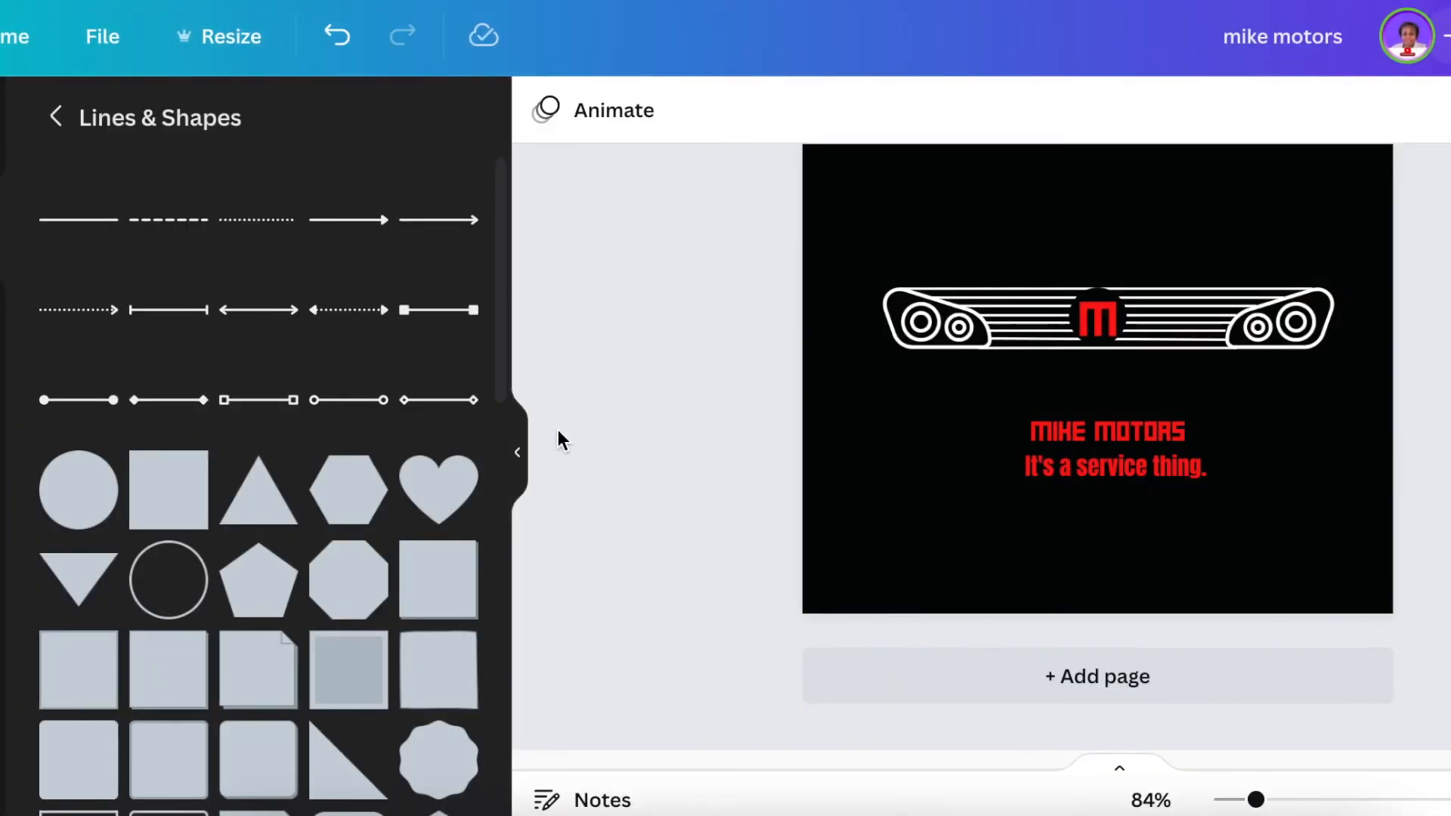
- Search the elements for spanner and add the diagonal spanner graphic with one open end and one ring end
{"action": "left_click", "coordinate": [2, 228]}
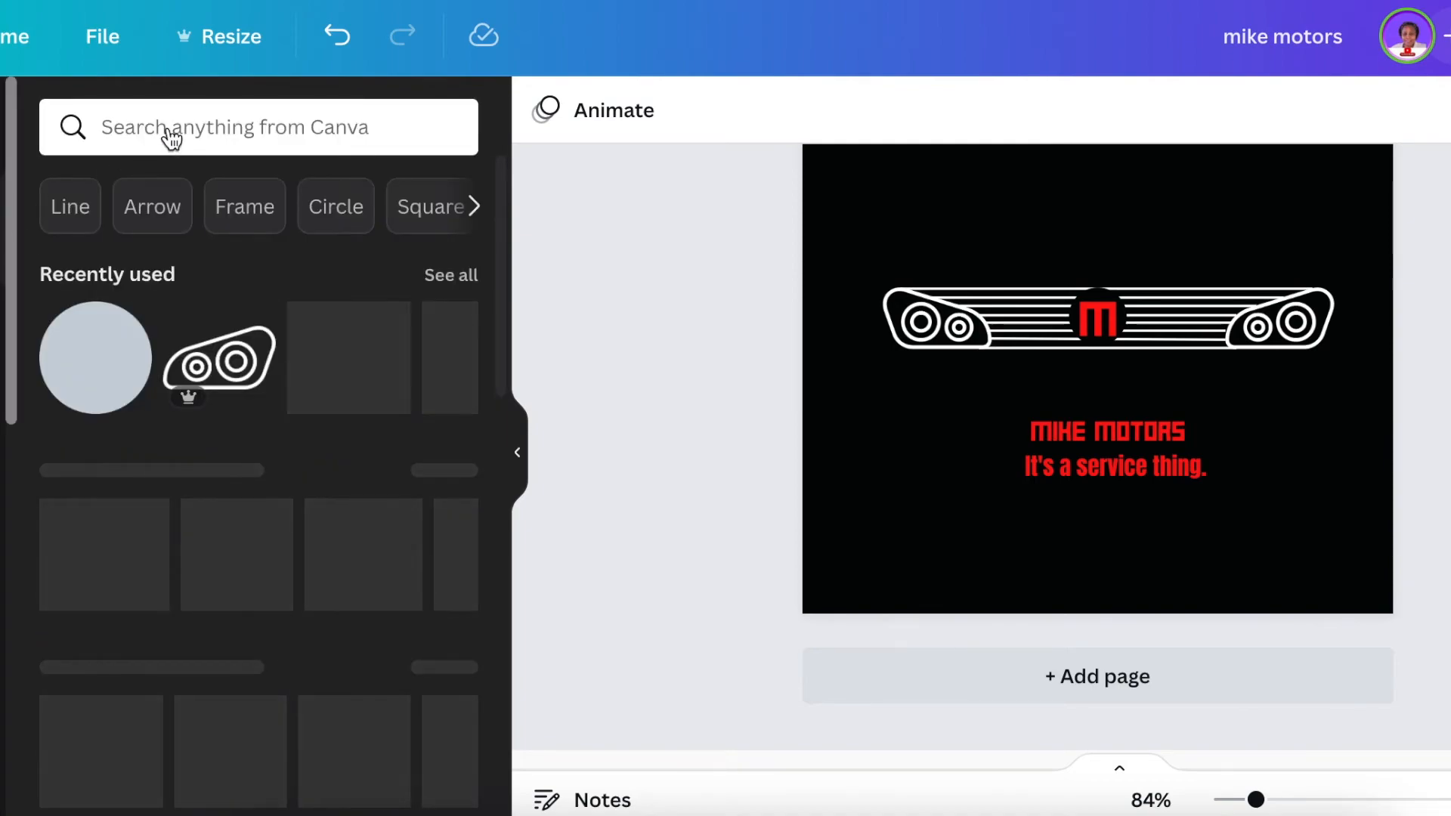
{"action": "left_click", "coordinate": [169, 127]}
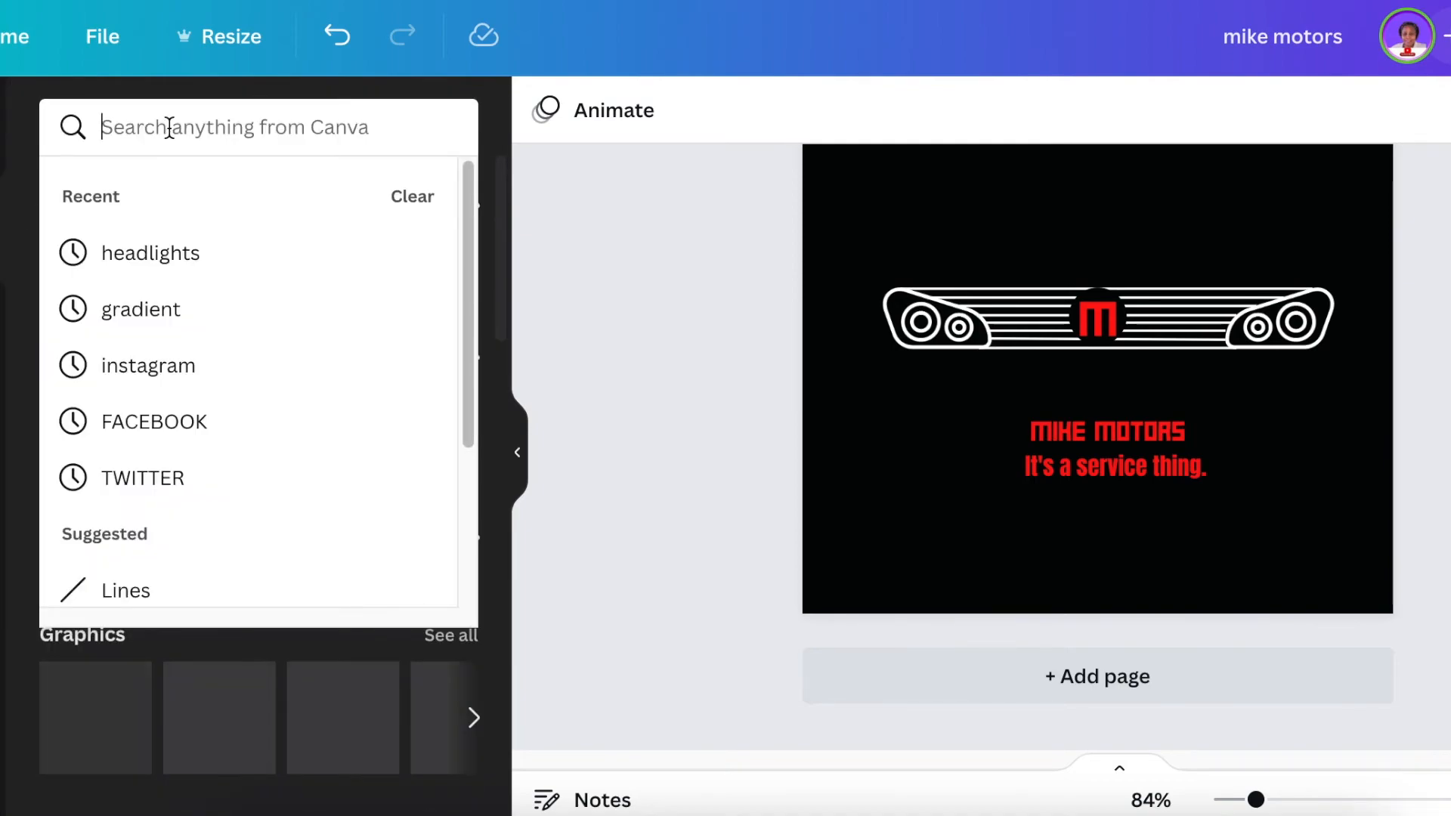
{"action": "type", "text": "spanner"}
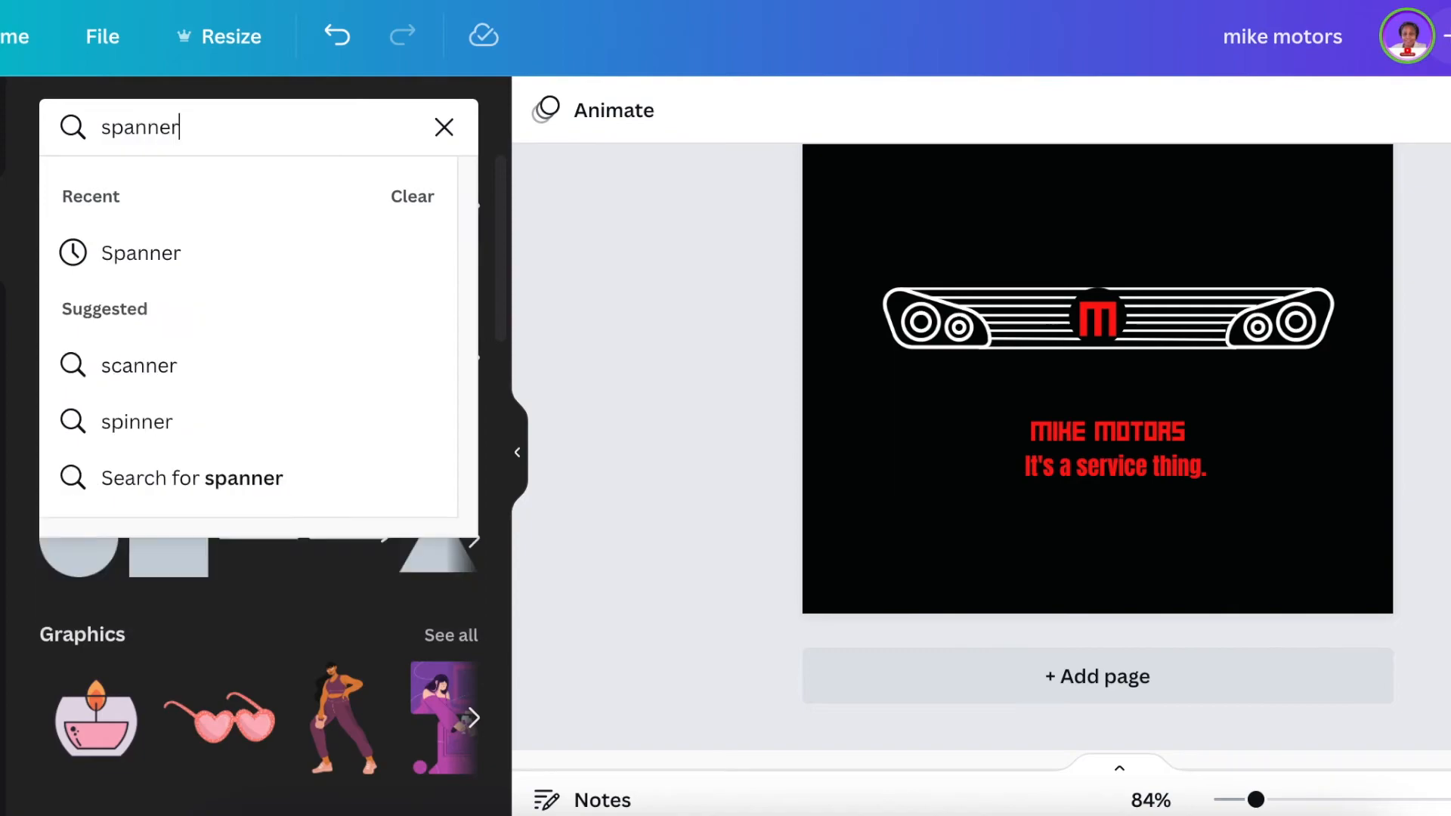
{"action": "key", "text": "Return"}
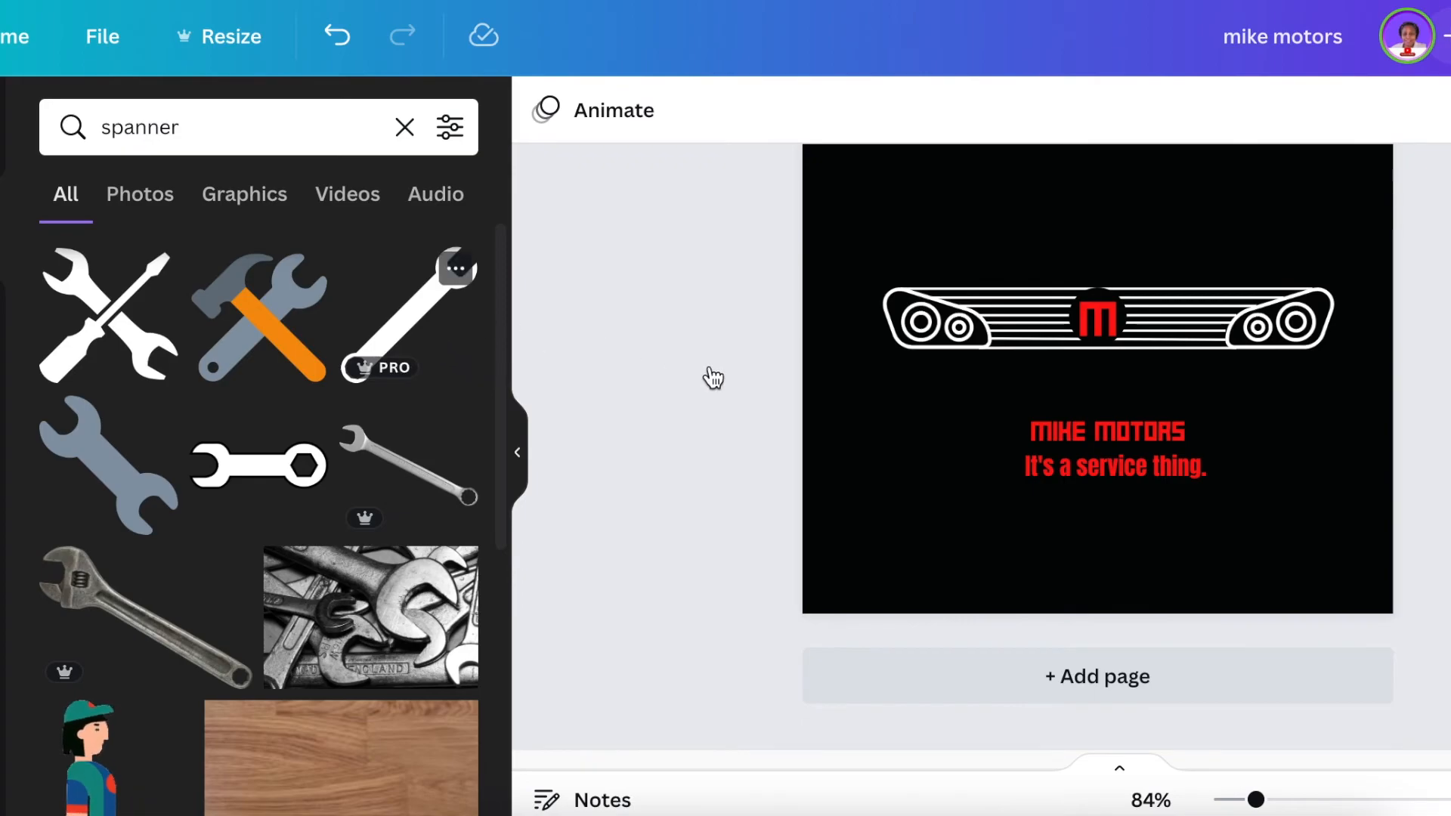
{"action": "left_click", "coordinate": [408, 313]}
- Colour the spanner white, rotate it to horizontal and place it just below the car front
{"action": "left_click", "coordinate": [545, 110]}
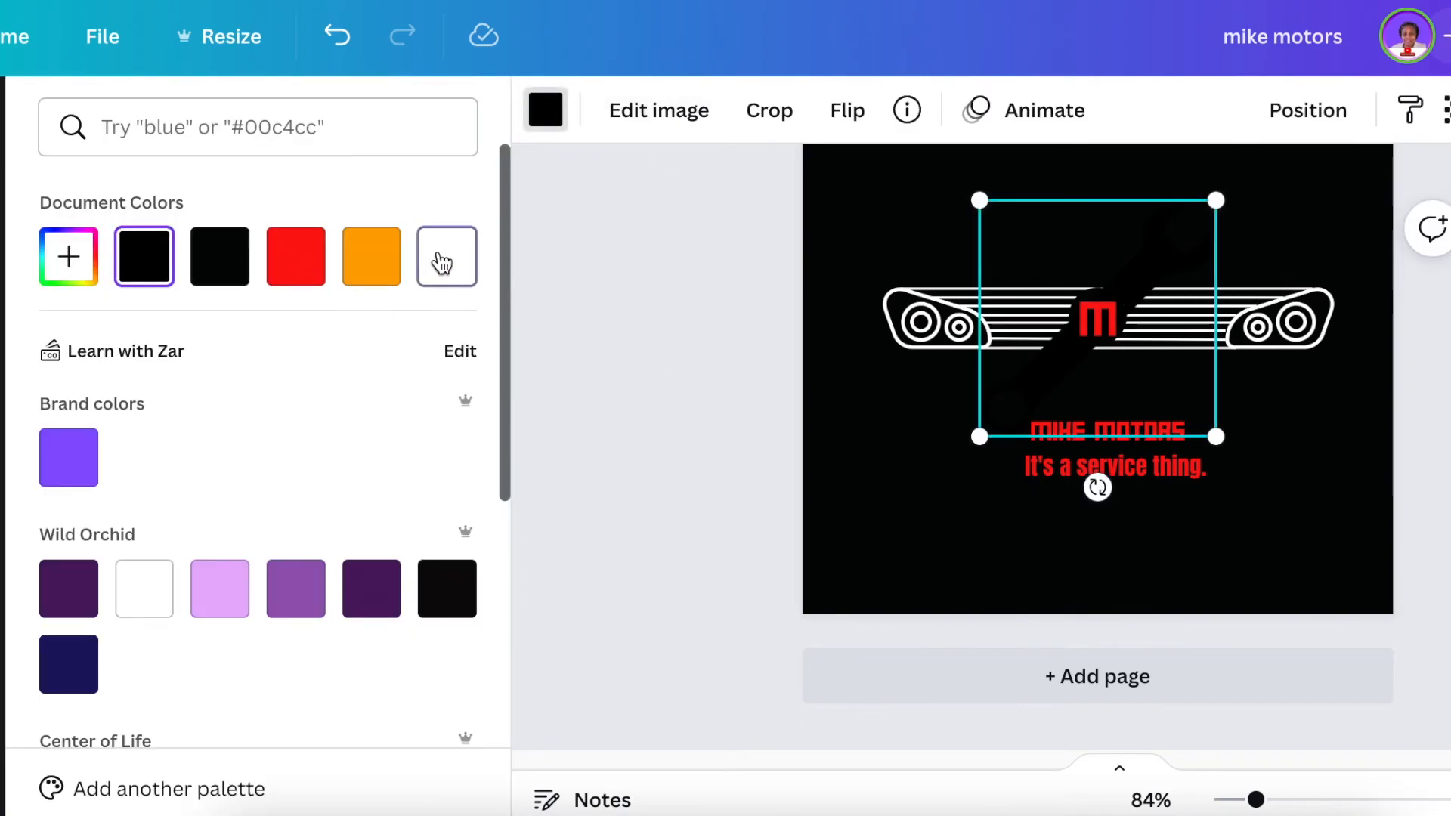
{"action": "left_click", "coordinate": [443, 263]}
{"action": "left_click_drag", "start_coordinate": [1098, 487], "coordinate": [1247, 162]}
{"action": "left_click_drag", "start_coordinate": [1101, 420], "coordinate": [1061, 538]}
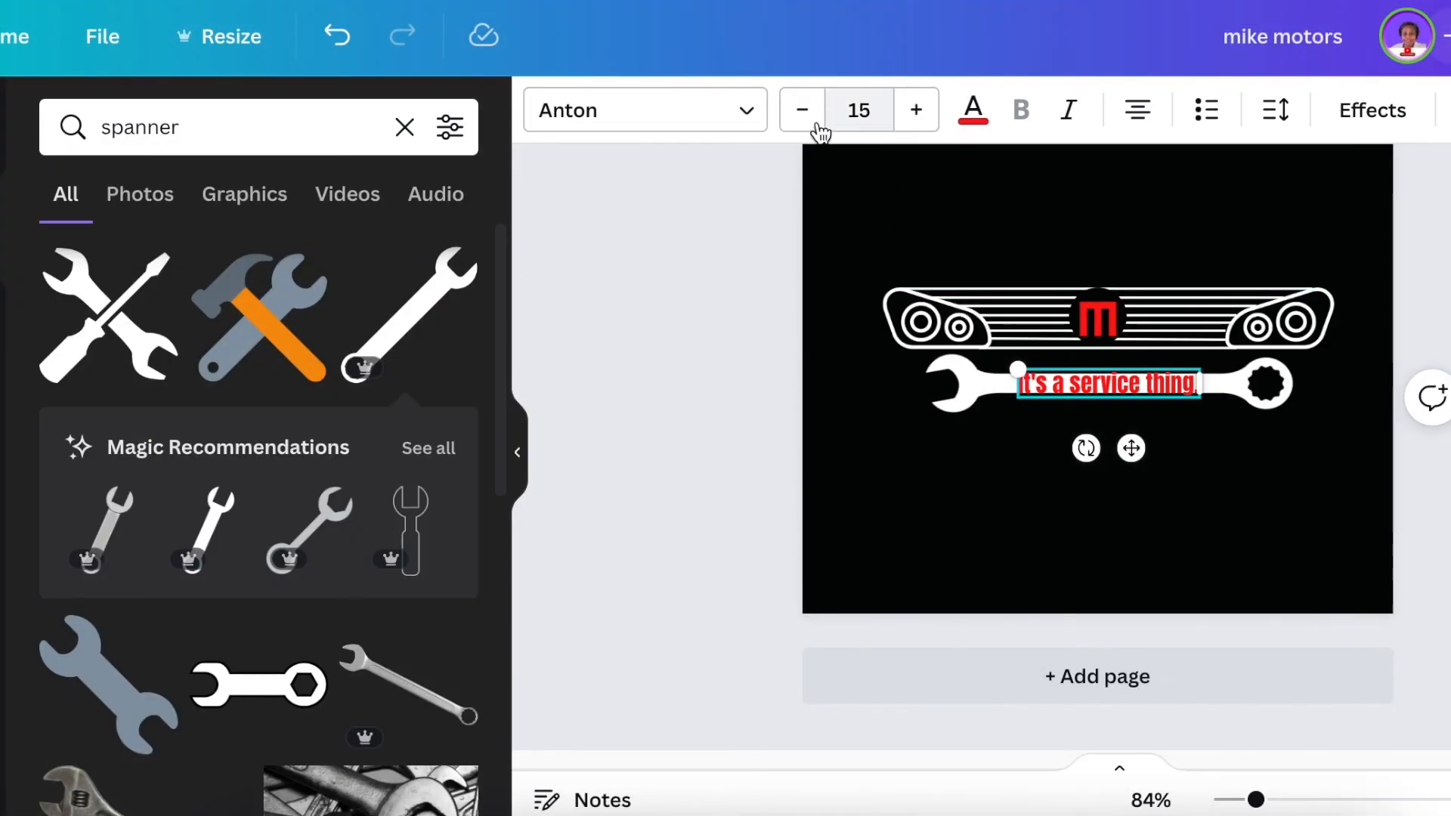
- Set the tagline's font size to 13 and centre it on the spanner's handle
{"action": "left_click", "coordinate": [802, 111]}
{"action": "left_click", "coordinate": [802, 111]}
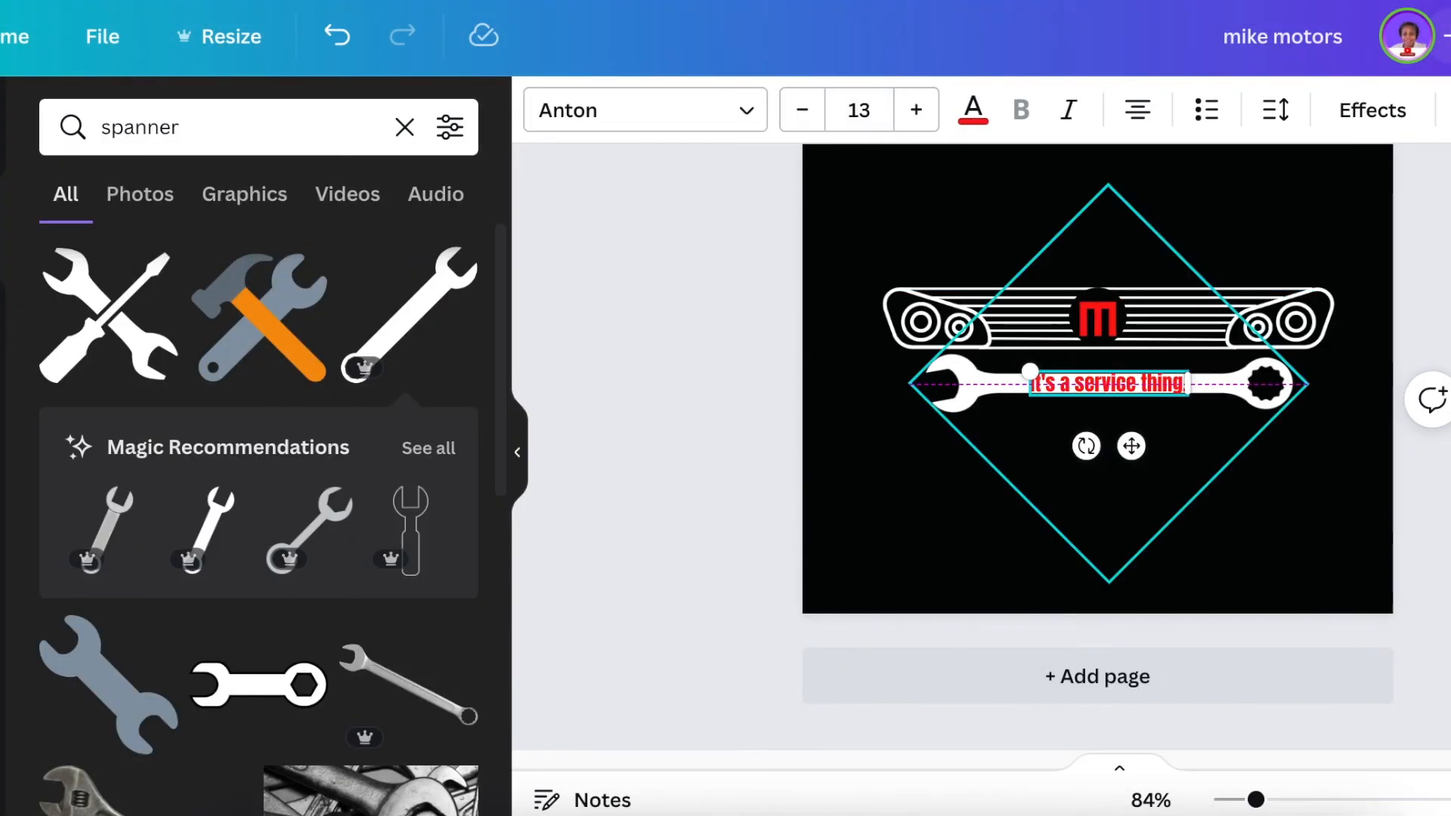
{"action": "key", "text": "Escape"}
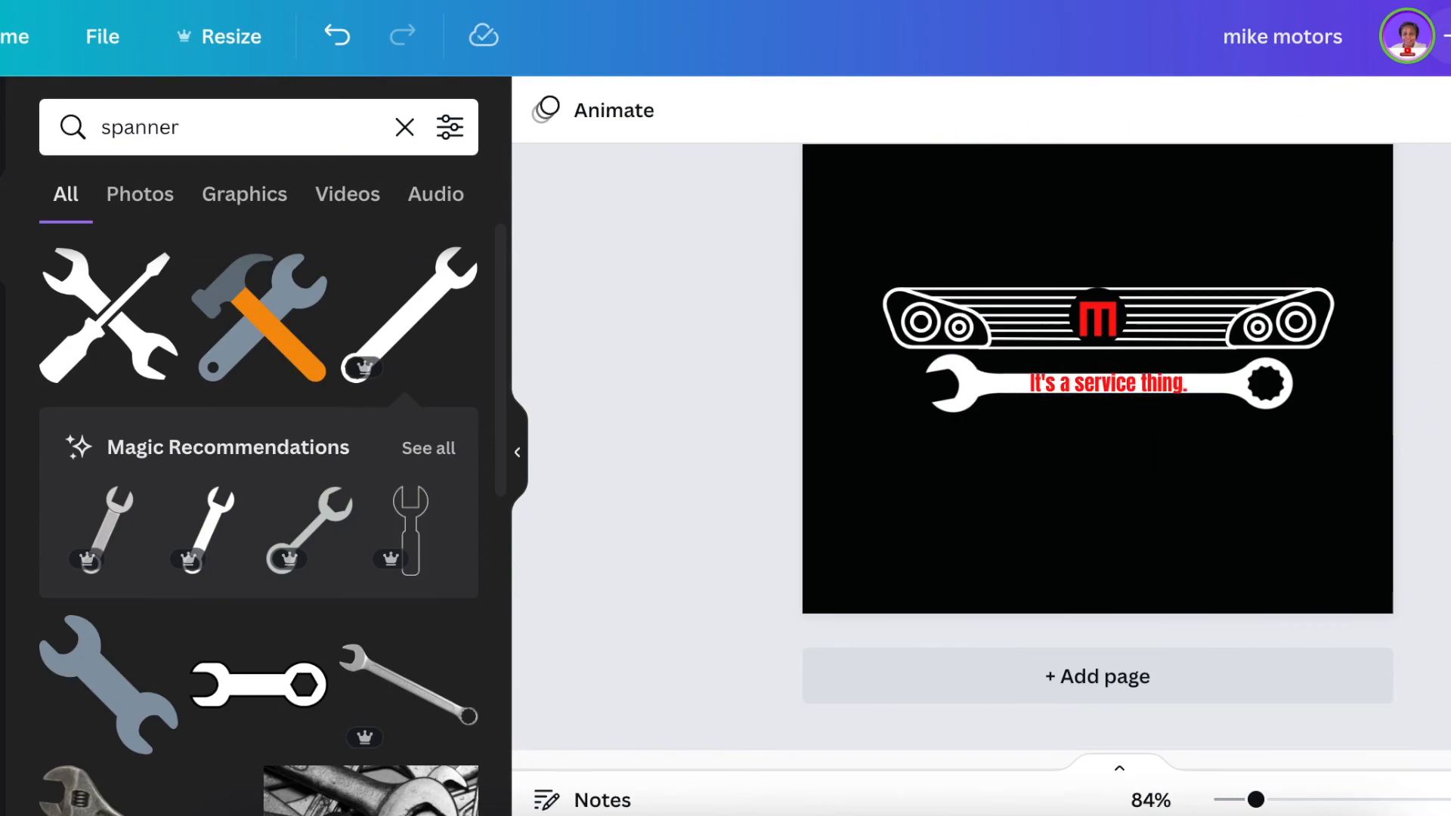